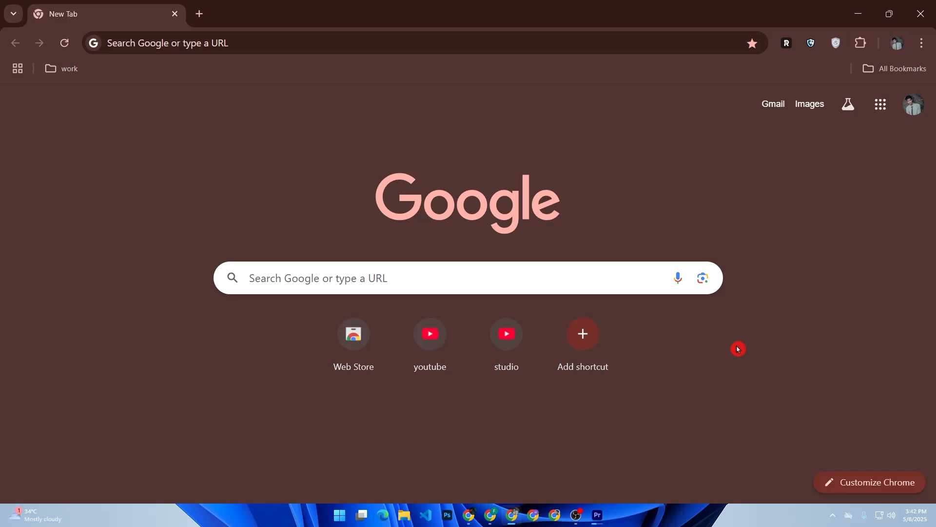
- Search Google for "shopify" and open the sponsored Shopify result with its free-trial email sign-up
click(422, 271)
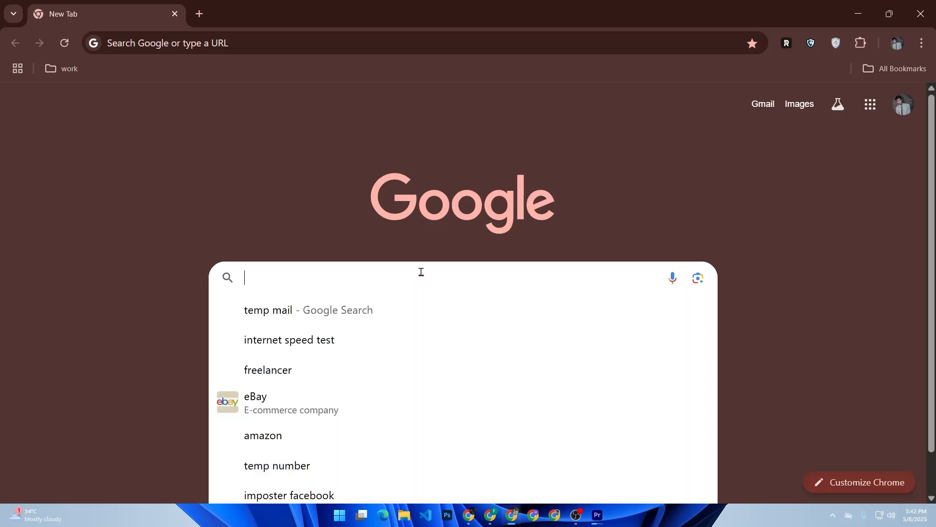
text(shop)
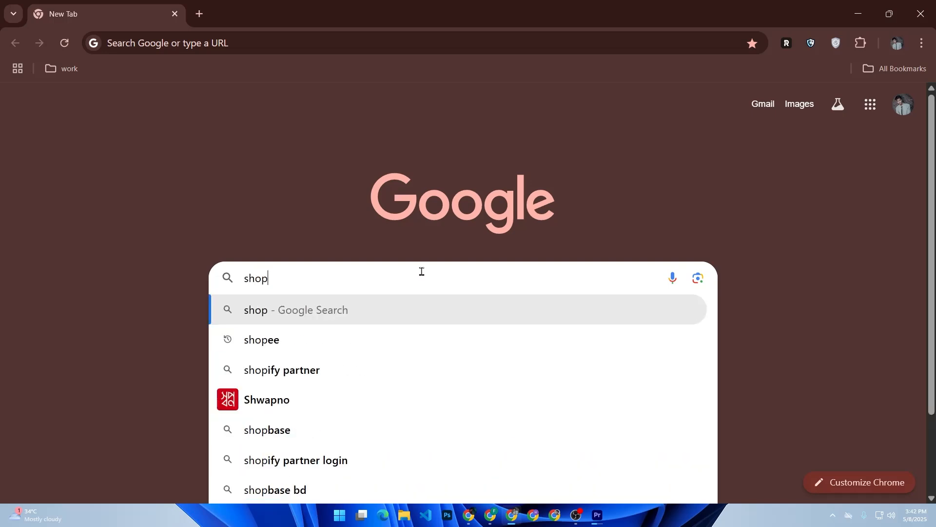
key(Down)
key(Down)
key(BackSpace)
key(BackSpace)
key(BackSpace)
key(BackSpace)
key(BackSpace)
key(BackSpace)
key(BackSpace)
key(BackSpace)
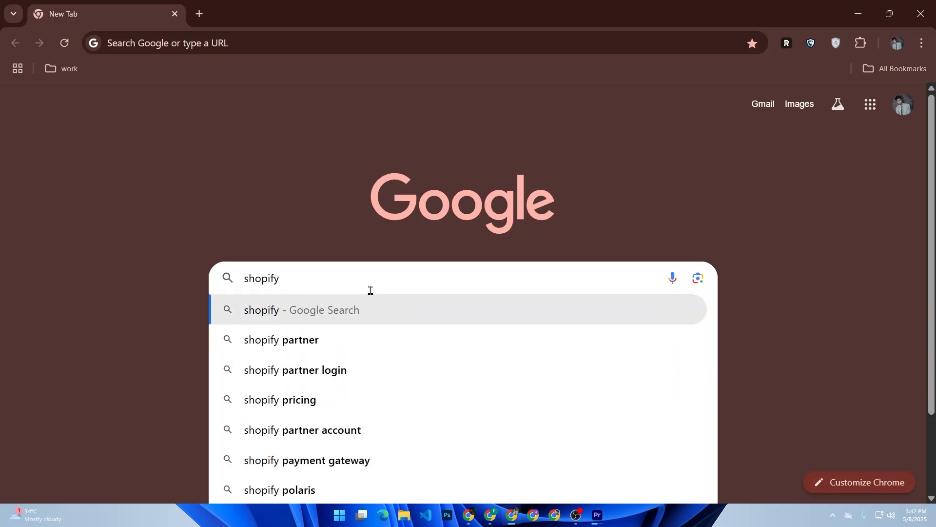
key(Return)
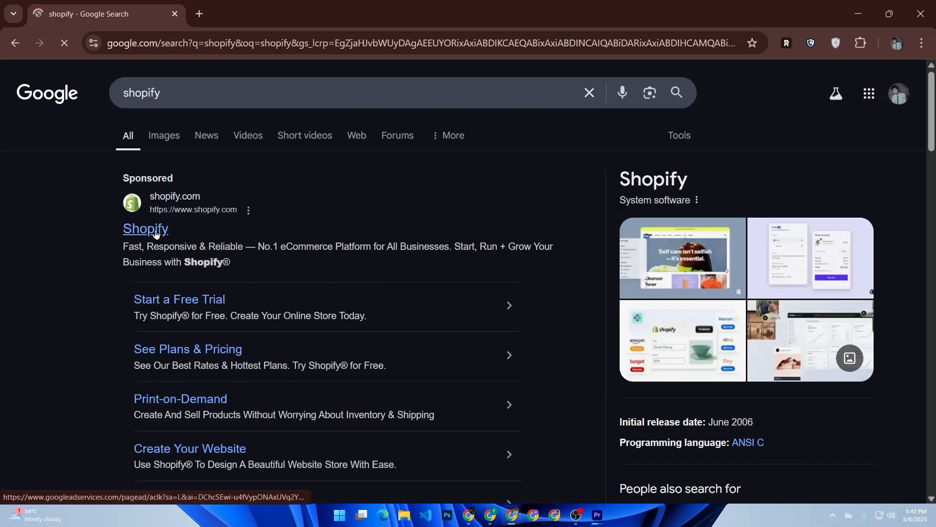
click(155, 234)
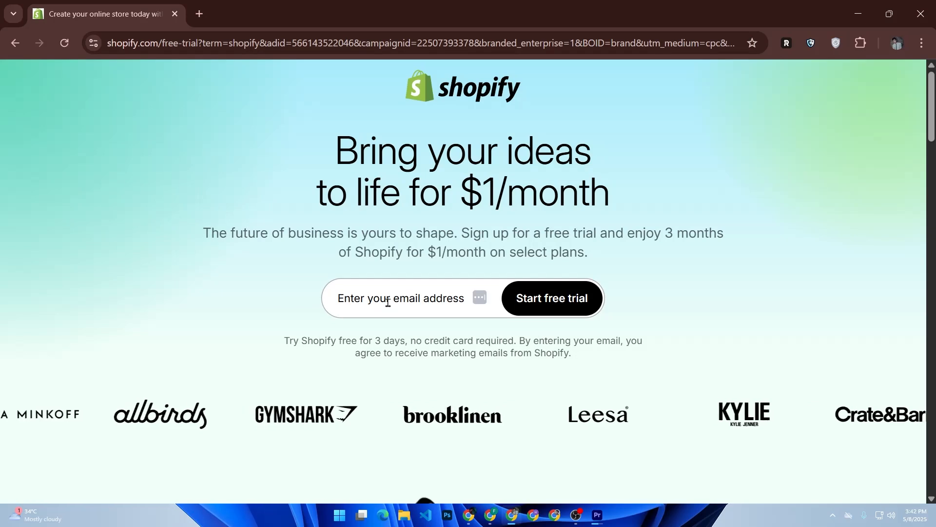
click(463, 296)
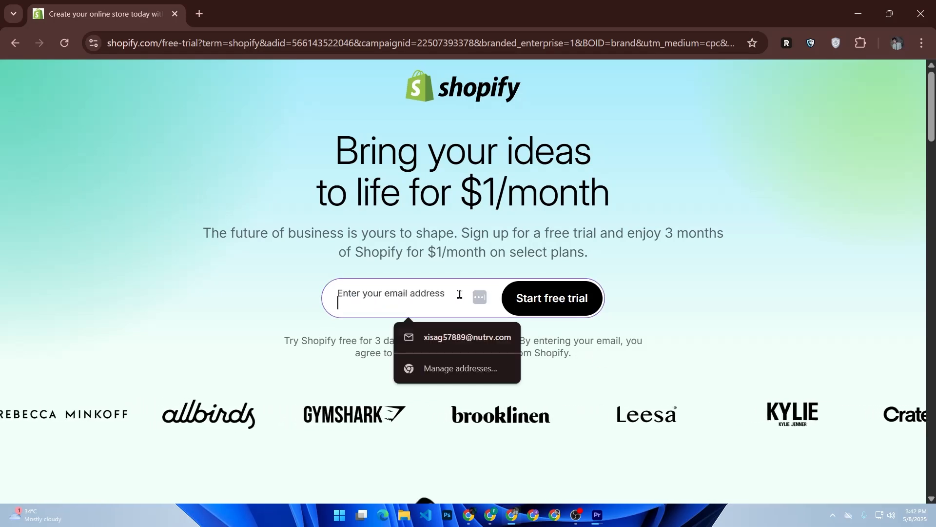
click(509, 267)
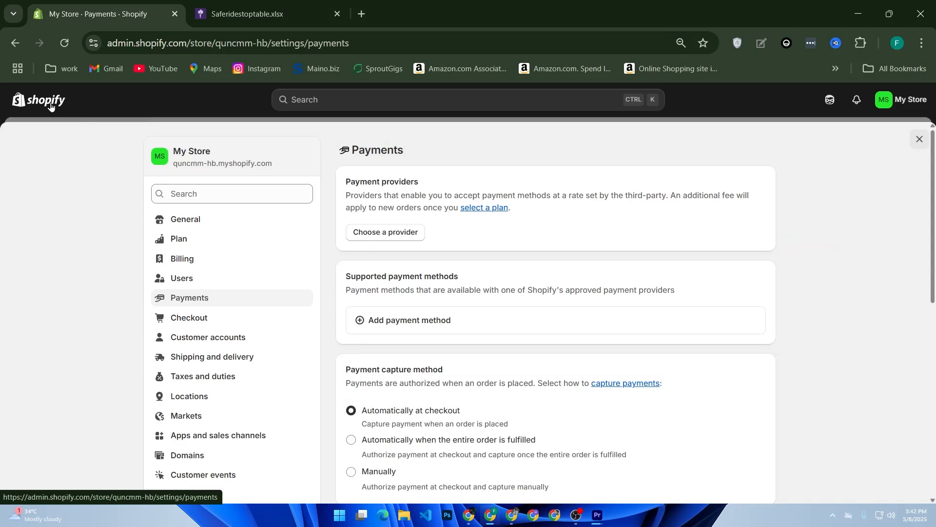
- Open the Online Store themes page from the store admin home and look over the current theme and theme library
click(51, 104)
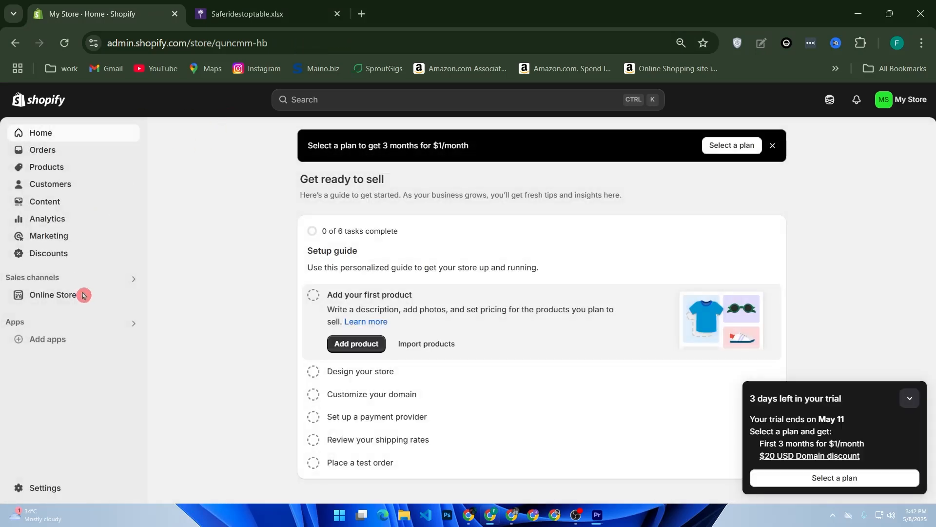
click(63, 297)
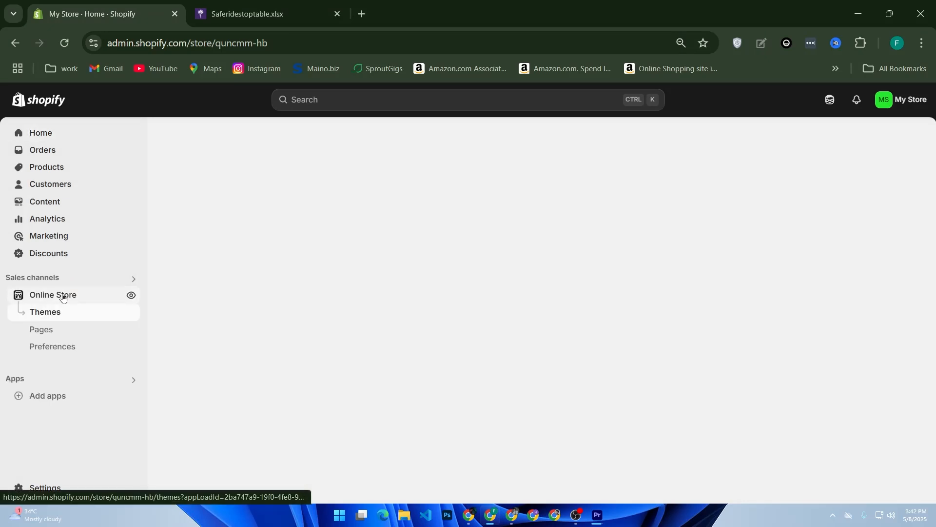
click(63, 297)
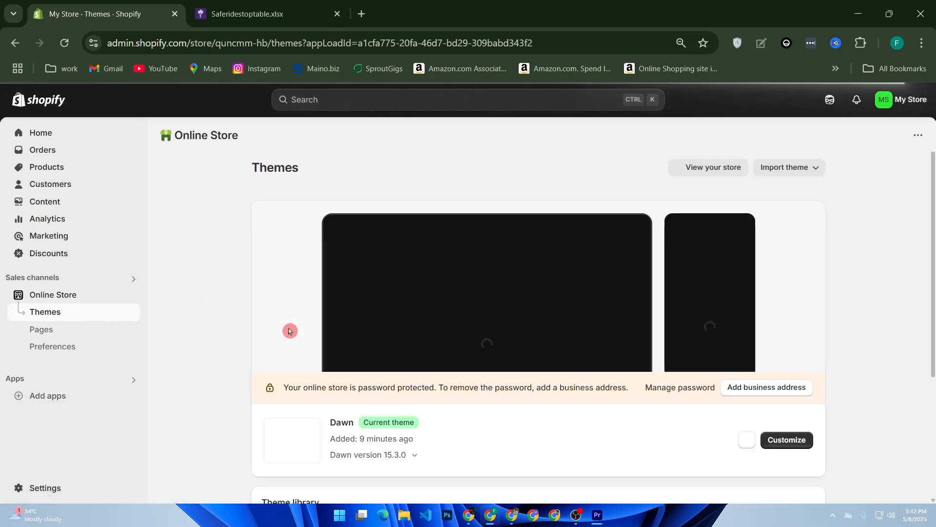
scroll(642, 393, down, 5)
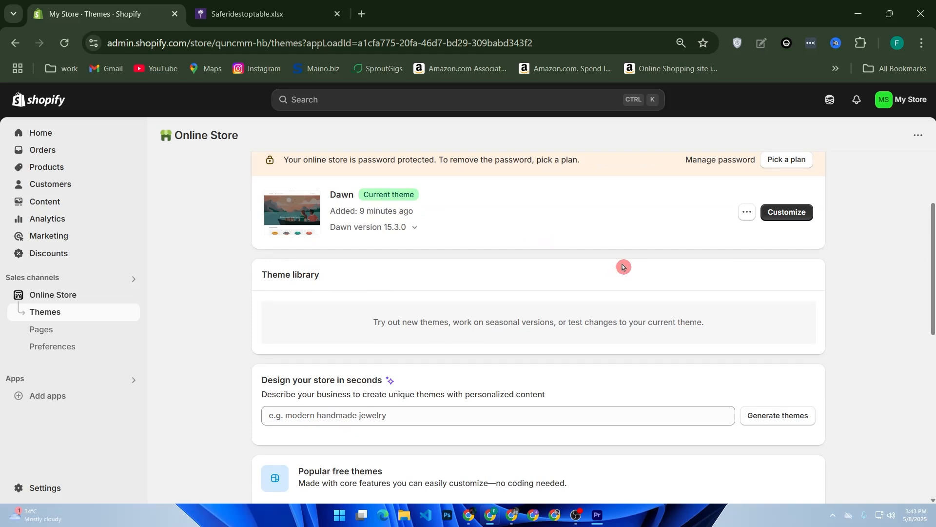
scroll(658, 314, up, 5)
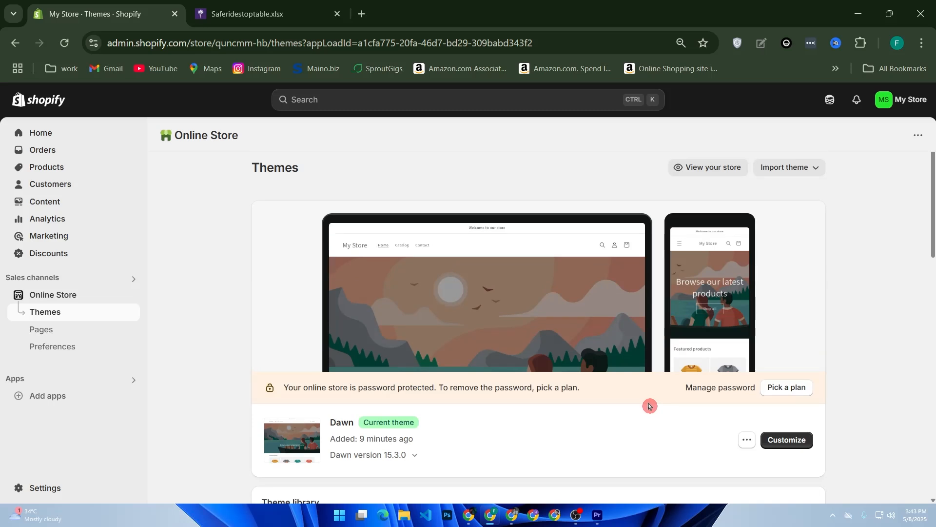
- Start a new product in the store and title it "Printed T-shirt"
click(84, 165)
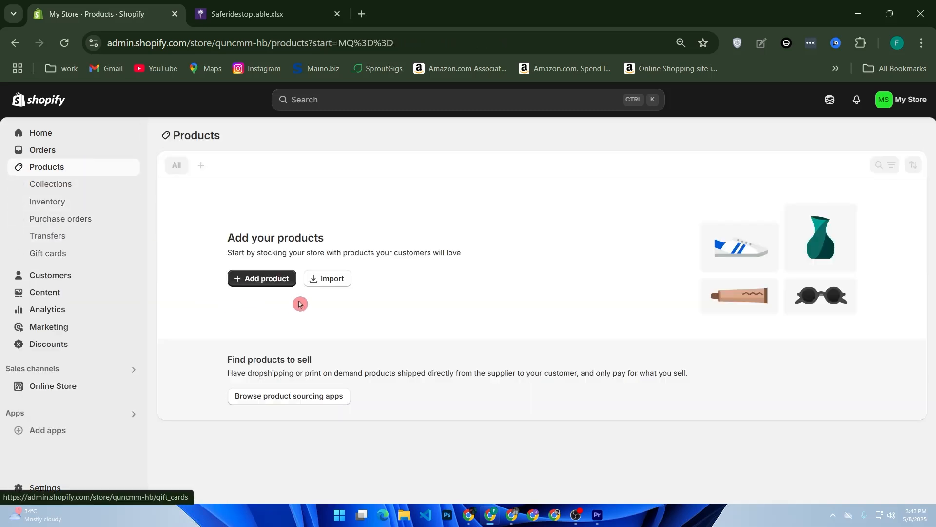
click(281, 281)
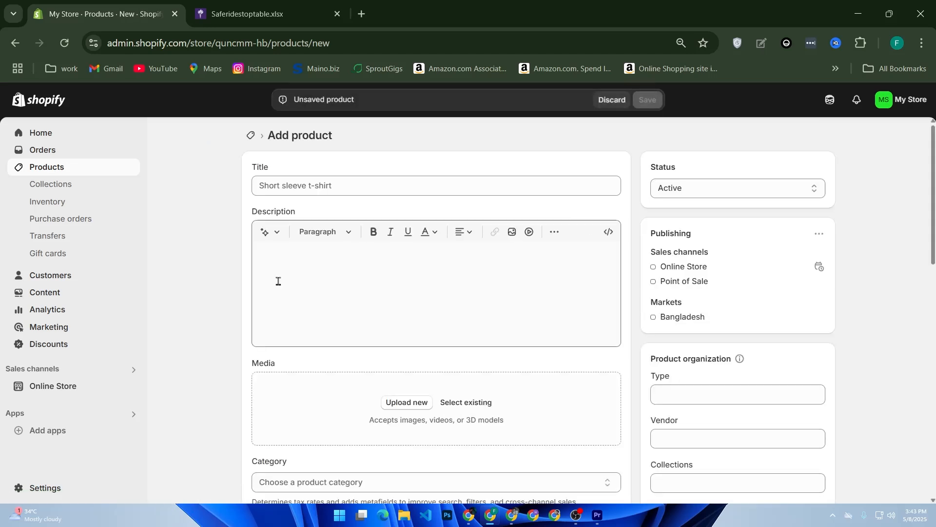
click(303, 168)
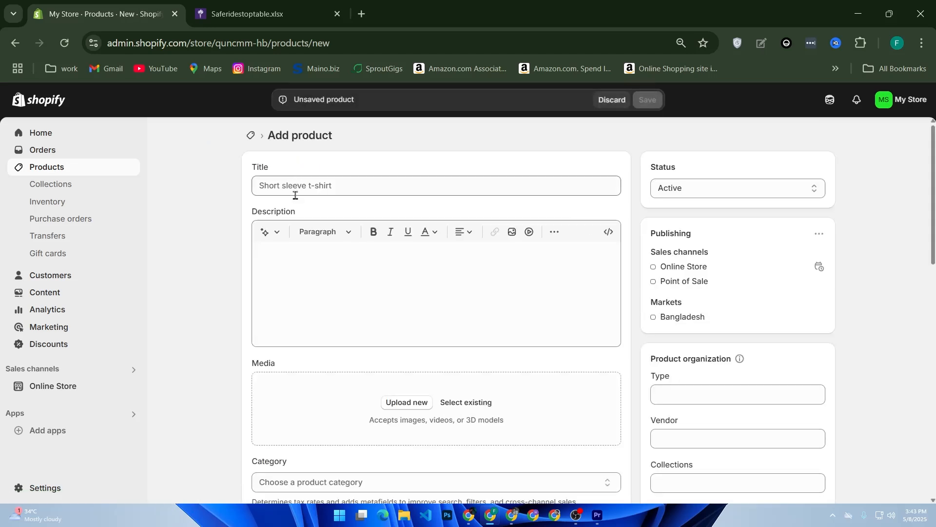
click(296, 181)
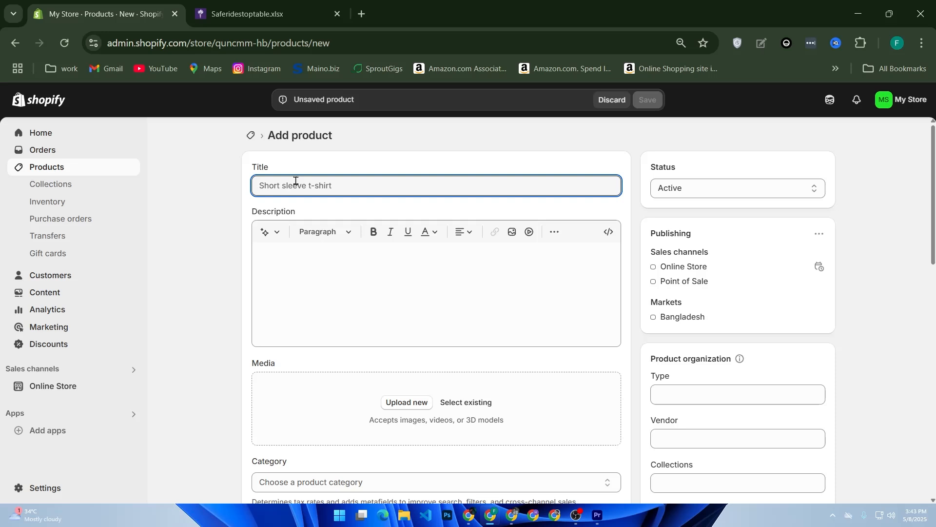
text(T)
key(BackSpace)
text(P)
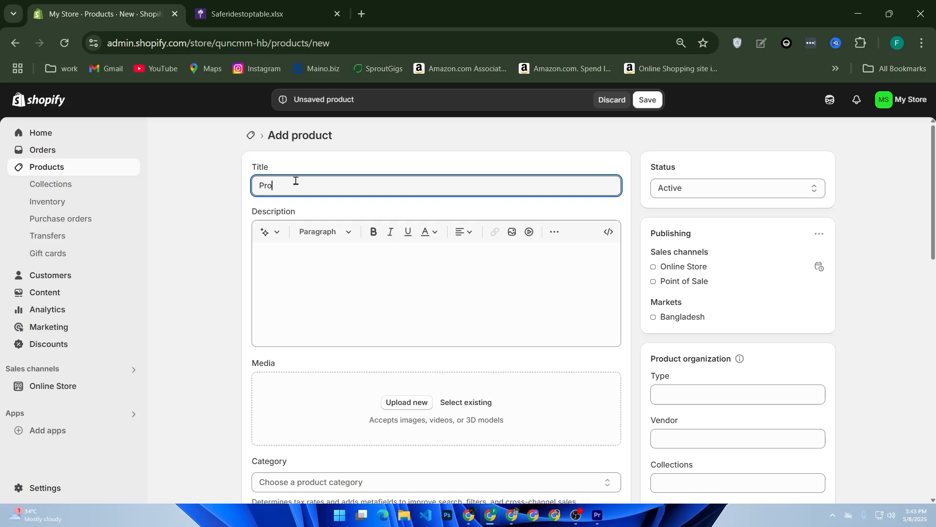
text(rinted T-shirt)
- Open the text generator for the product description and enter "Printed T-shirt write about it" as the features and keywords
click(311, 294)
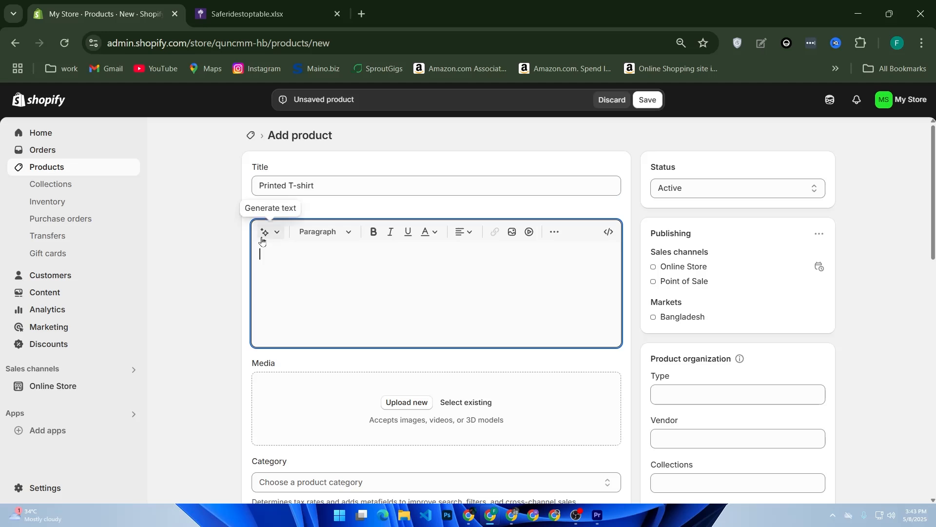
click(265, 232)
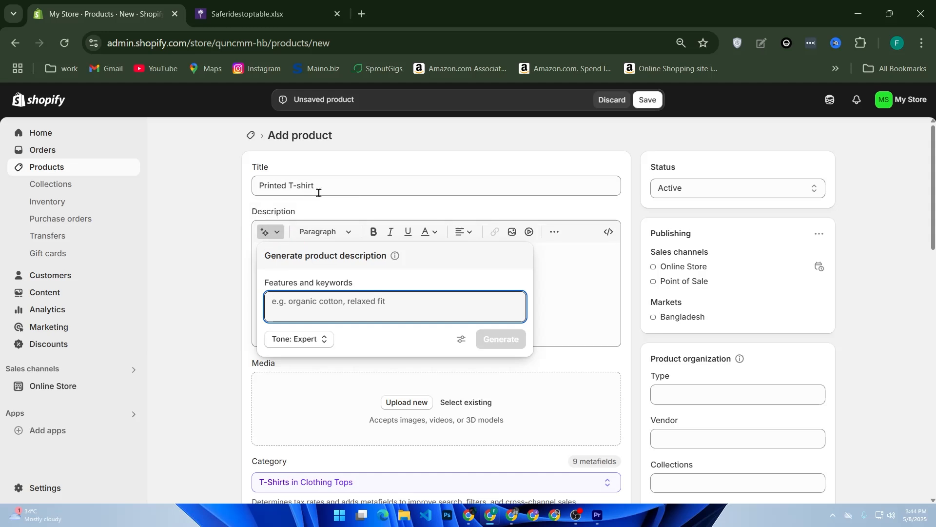
drag(318, 188, 249, 190)
key(ctrl+c)
click(349, 271)
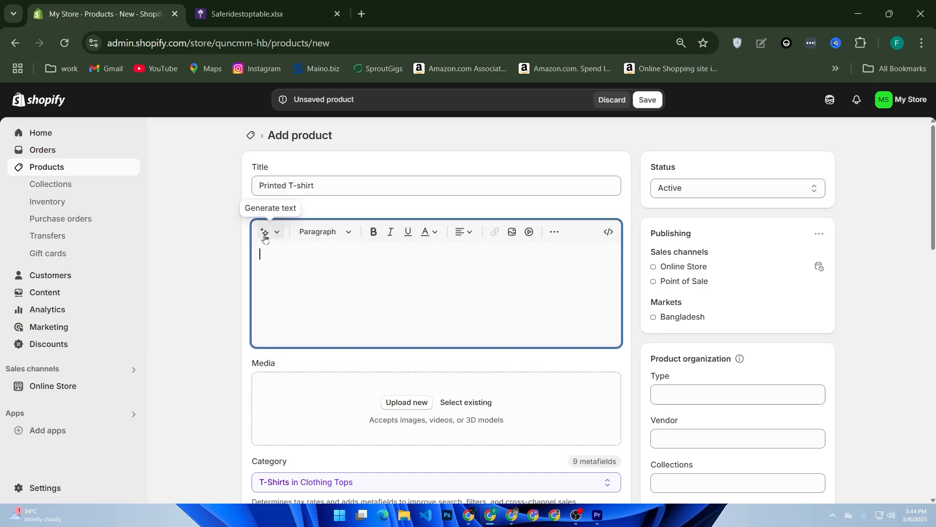
click(266, 232)
key(ctrl+v)
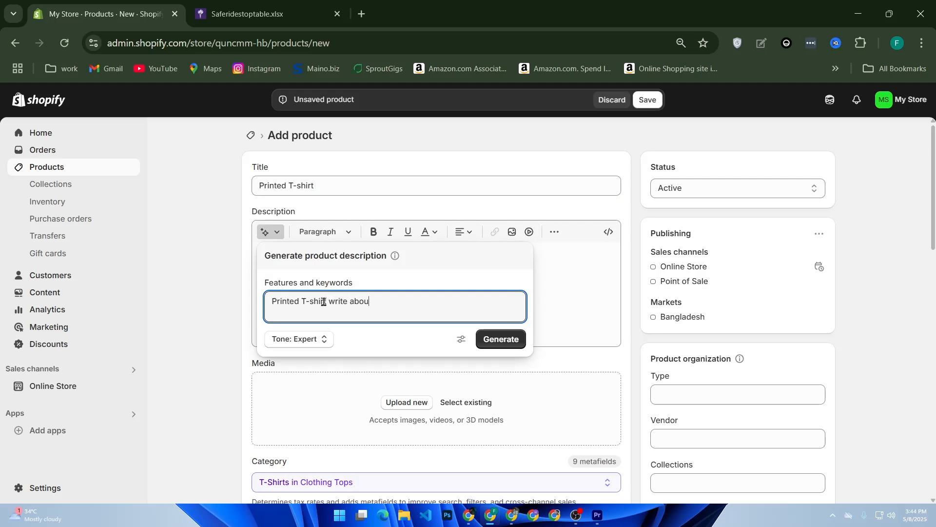
key(Return)
- Generate the product description in the Playful tone and keep the generated text
click(315, 341)
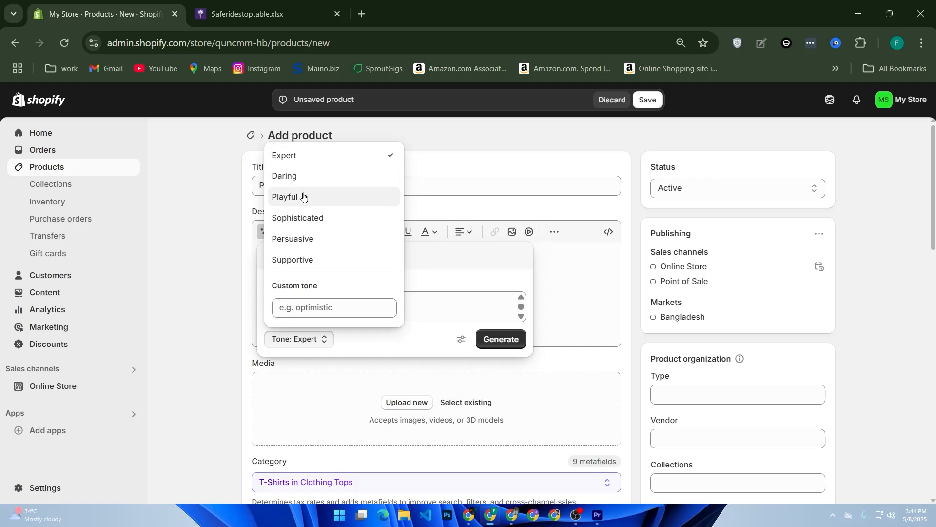
click(303, 196)
click(504, 338)
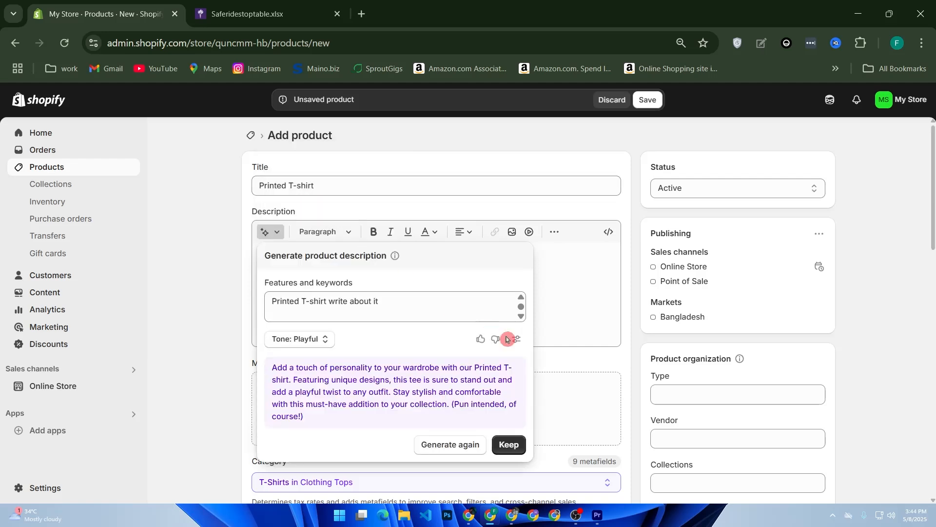
click(510, 444)
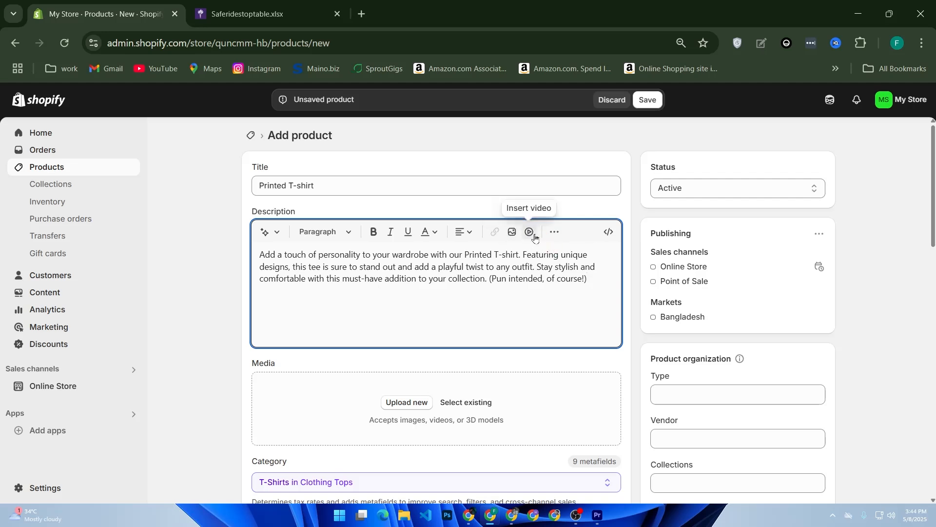
- Examine the description editor's extra formatting options and the text's HTML source, and return to the visual editor
click(556, 235)
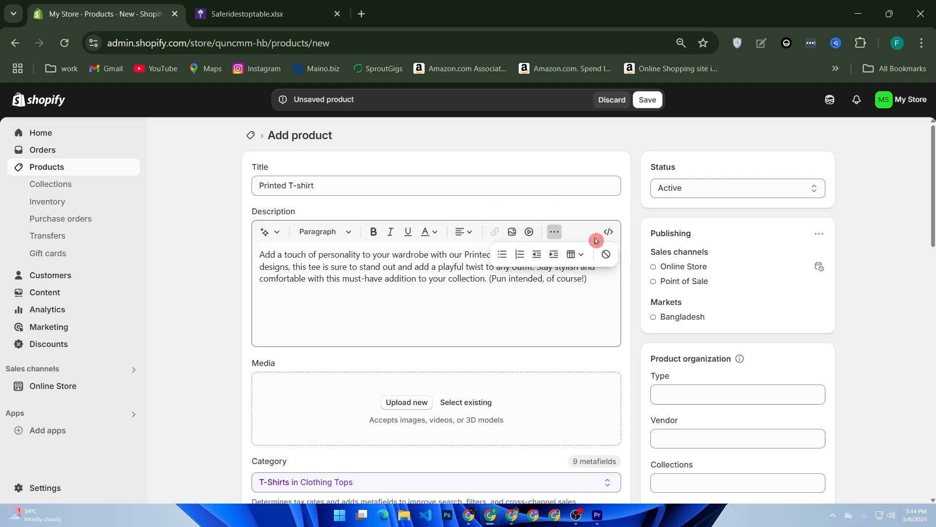
click(606, 239)
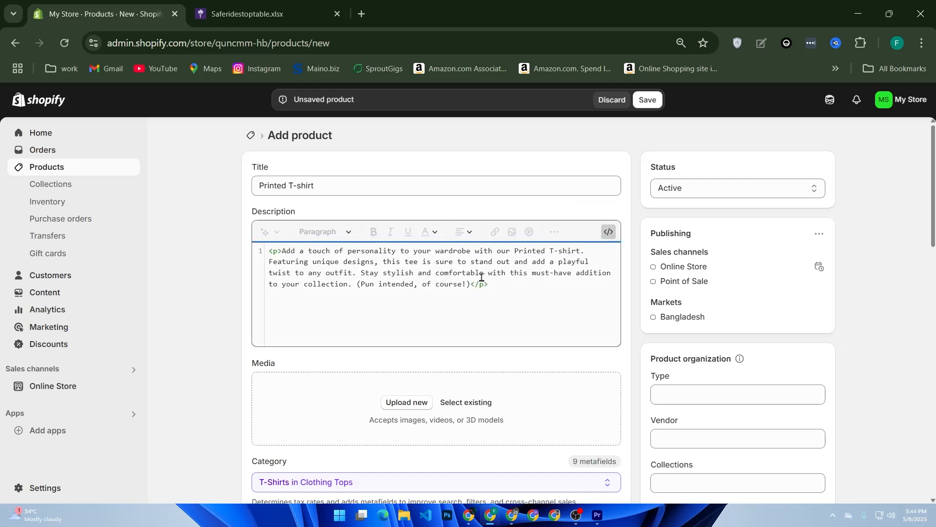
click(232, 258)
click(535, 239)
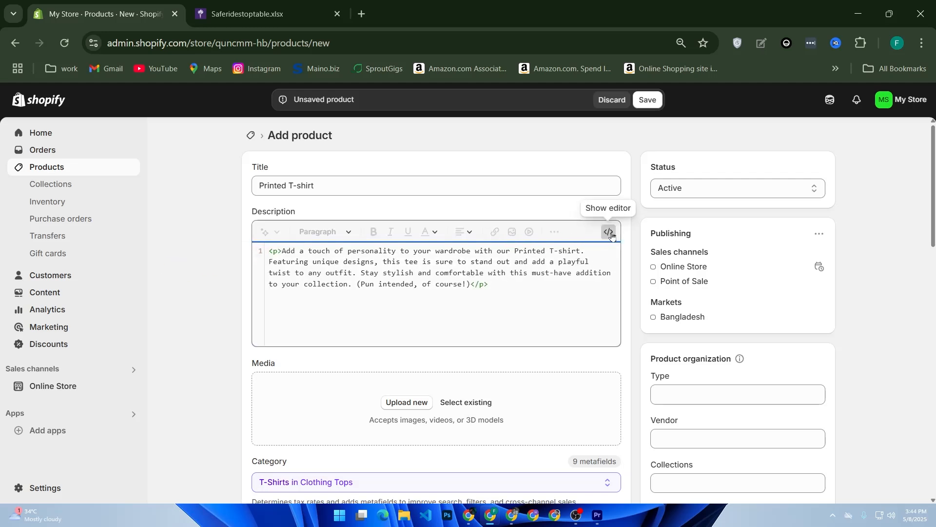
click(608, 231)
- Start uploading new product media and browse to the Screenshots folder inside Pictures
scroll(347, 334, down, 2)
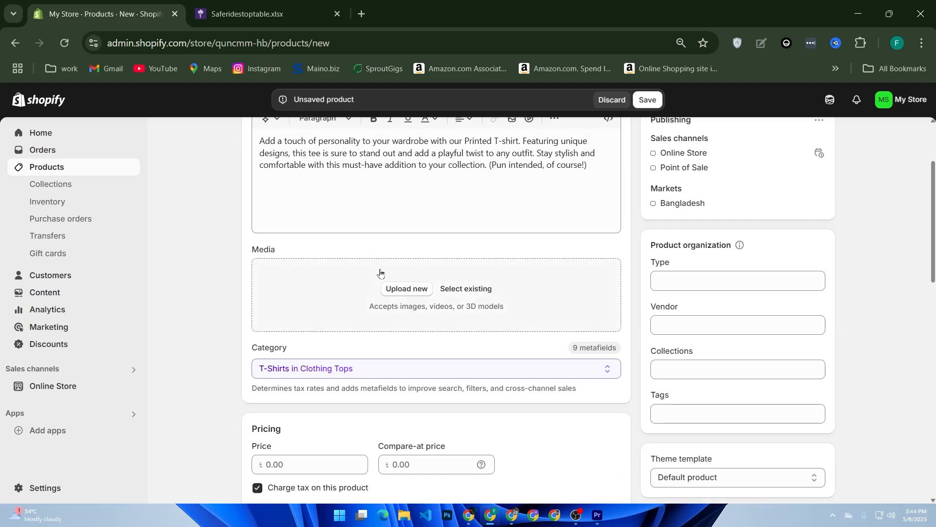
click(402, 290)
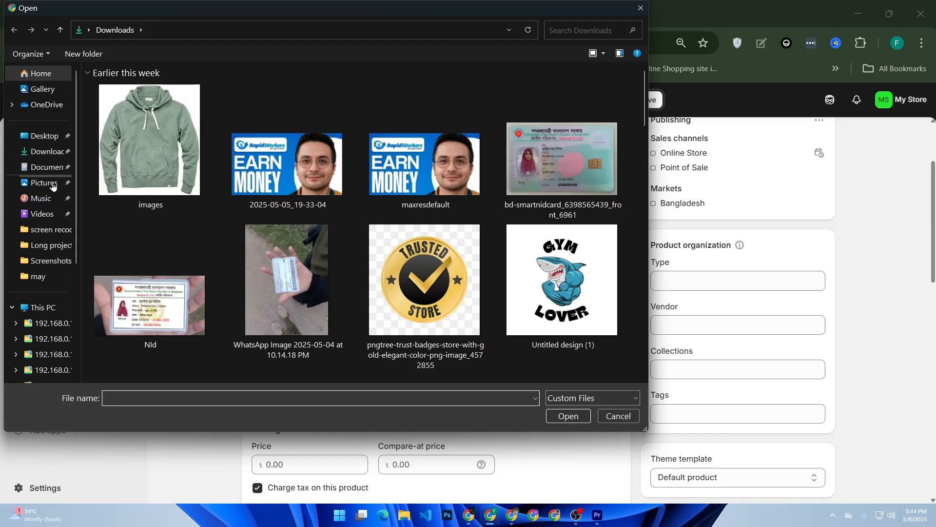
click(42, 182)
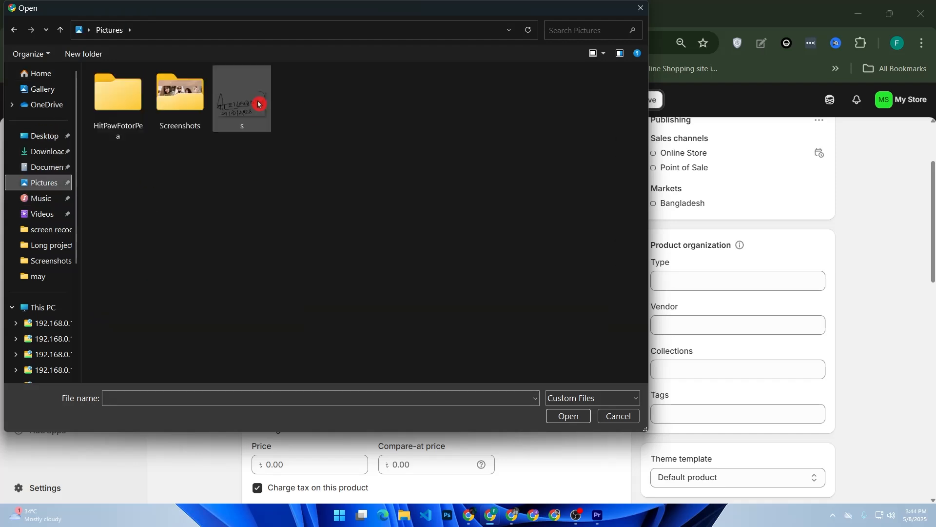
click(190, 103)
double_click(189, 103)
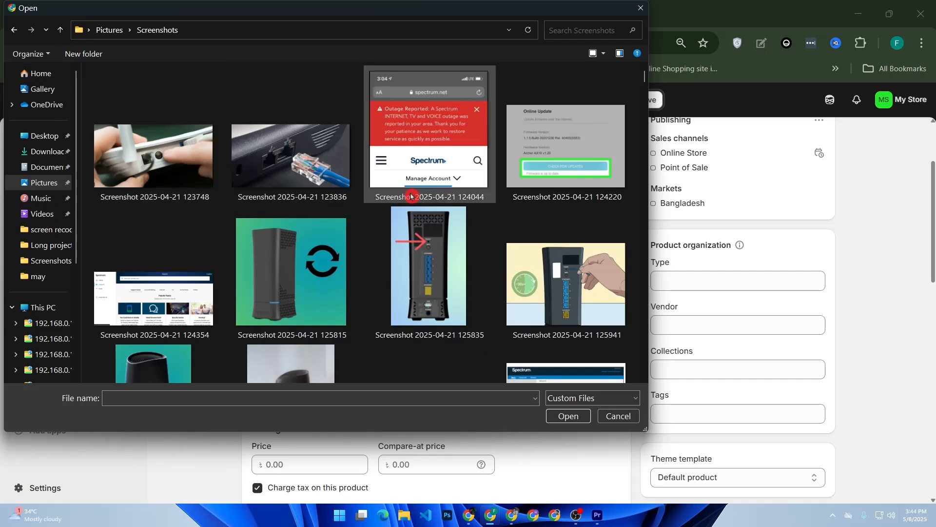
- Find the white printed T-shirt photo in the Screenshots folder and upload it as the product's media
scroll(447, 222, down, 5)
scroll(453, 231, down, 15)
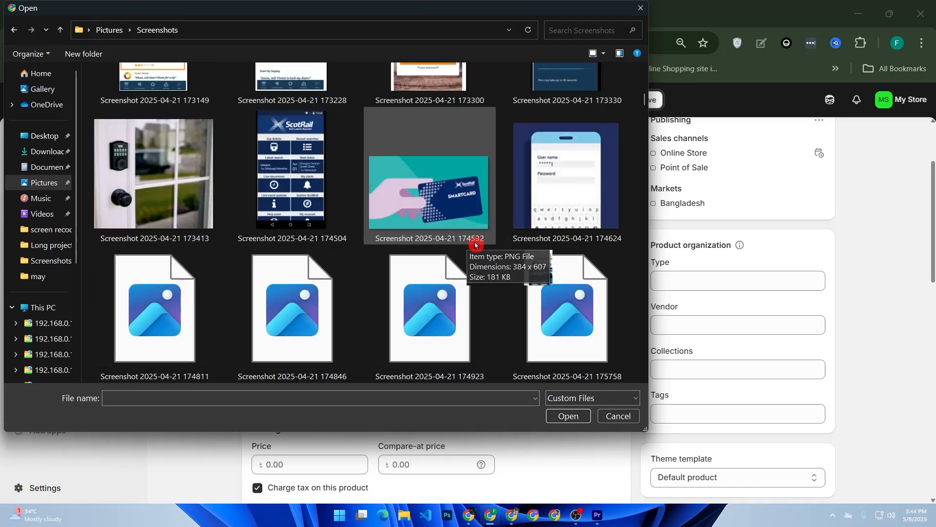
scroll(593, 243, down, 15)
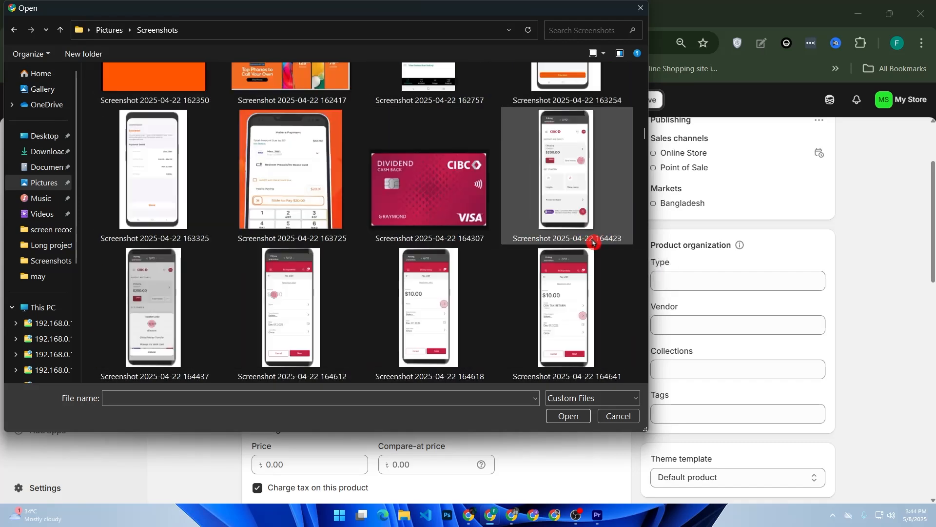
scroll(593, 242, down, 10)
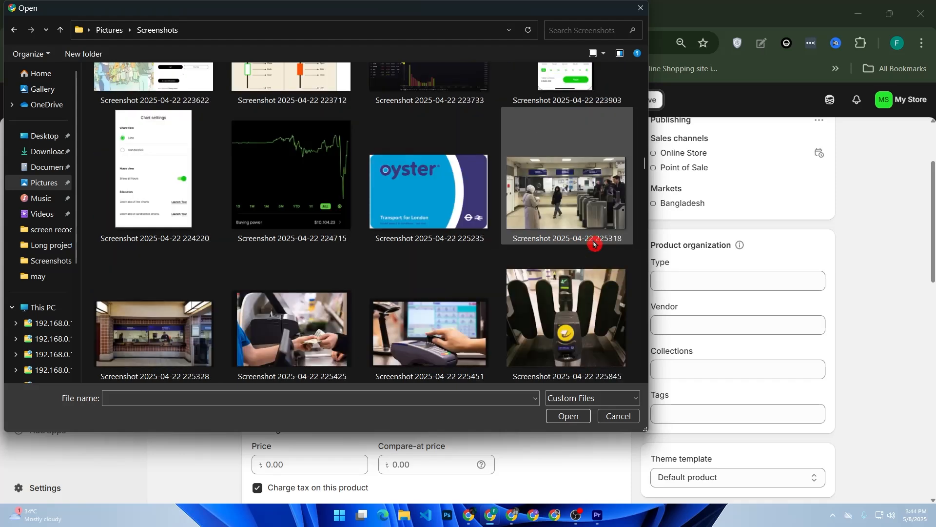
scroll(594, 243, down, 15)
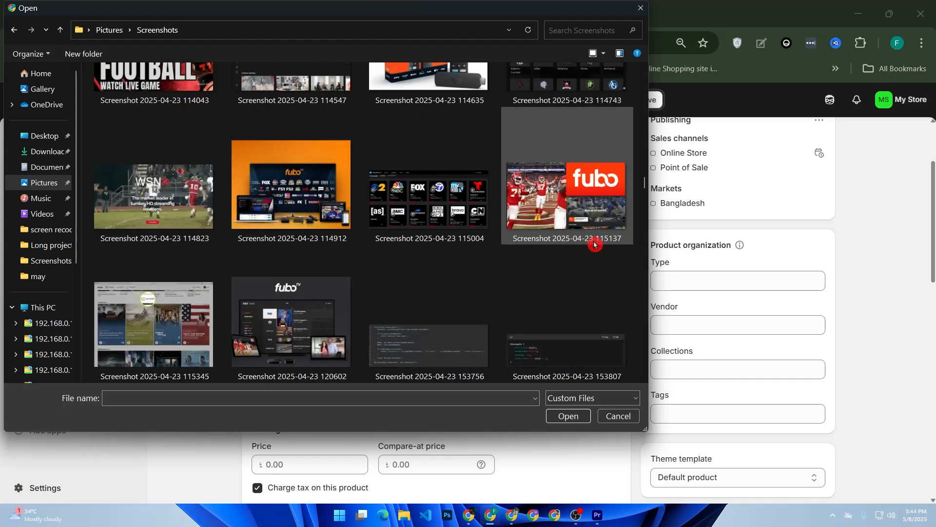
scroll(594, 244, down, 3)
scroll(594, 245, down, 2)
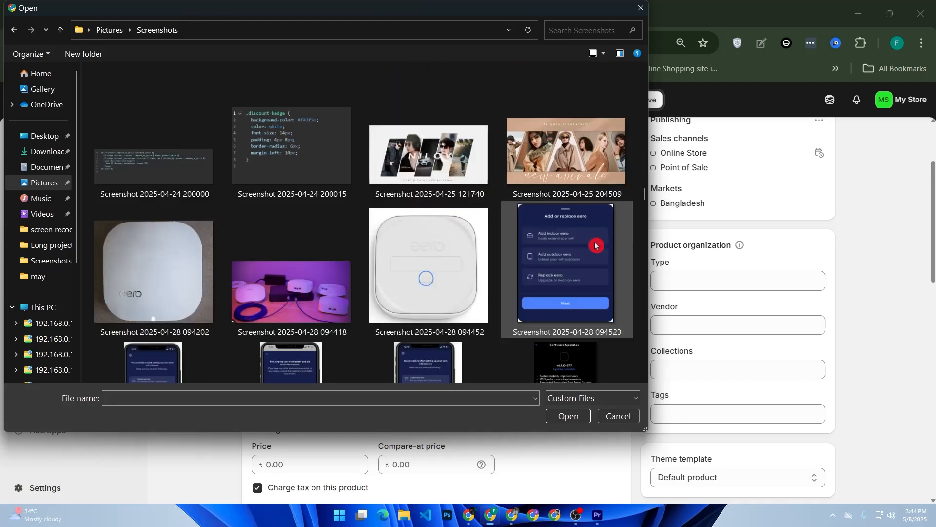
scroll(596, 246, down, 2)
scroll(596, 246, down, 8)
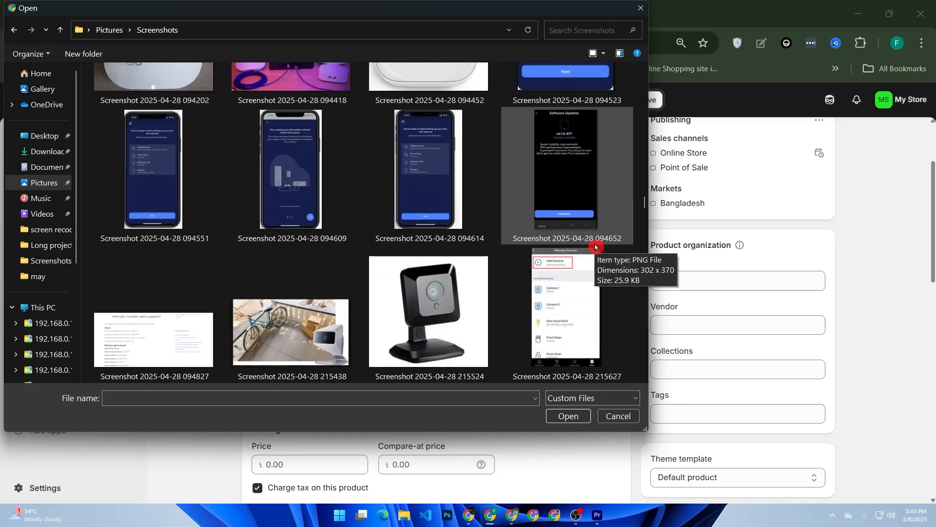
scroll(595, 246, down, 10)
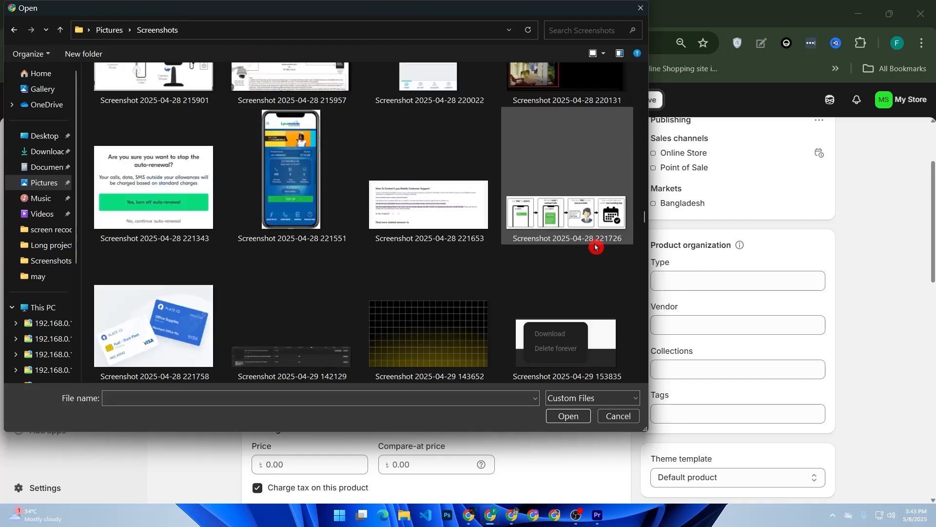
scroll(595, 247, down, 8)
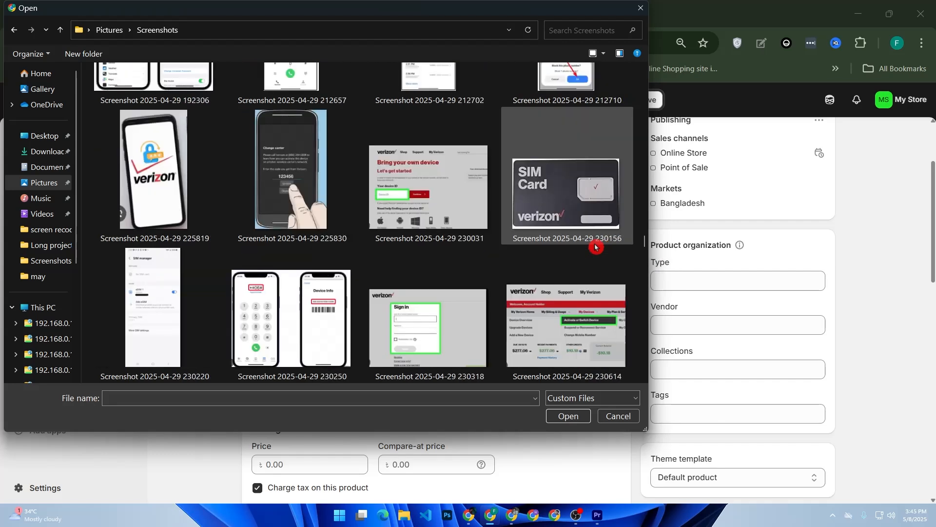
scroll(595, 247, down, 3)
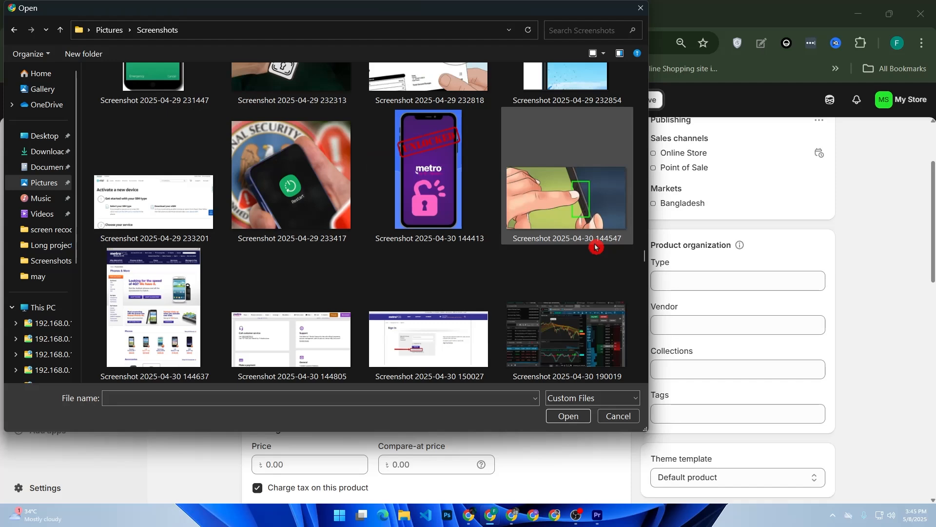
scroll(596, 246, down, 8)
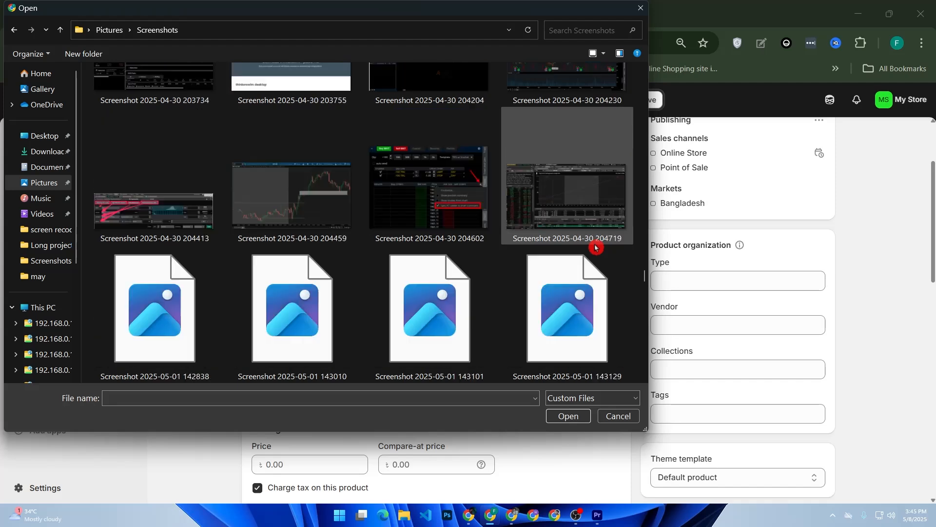
scroll(595, 247, down, 5)
double_click(586, 229)
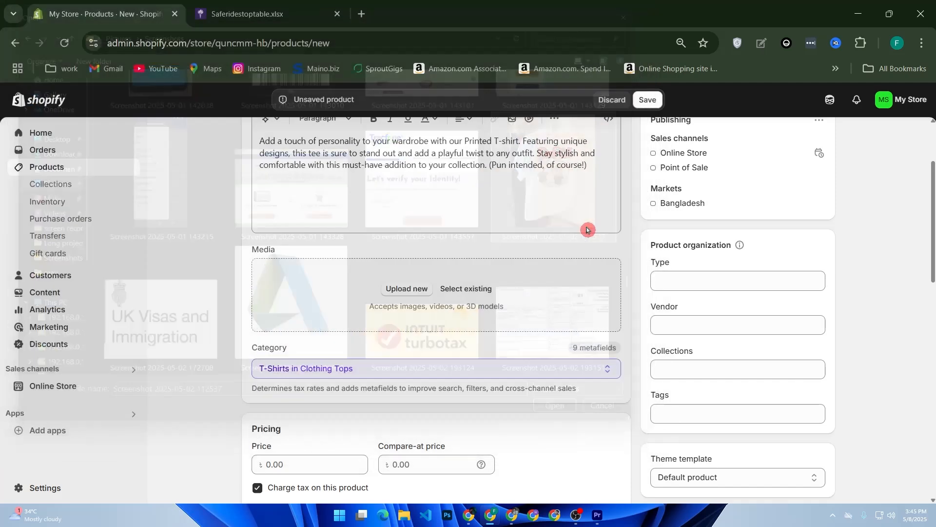
- Set the product's price to 500 and its compare-at price to 650
scroll(488, 332, down, 4)
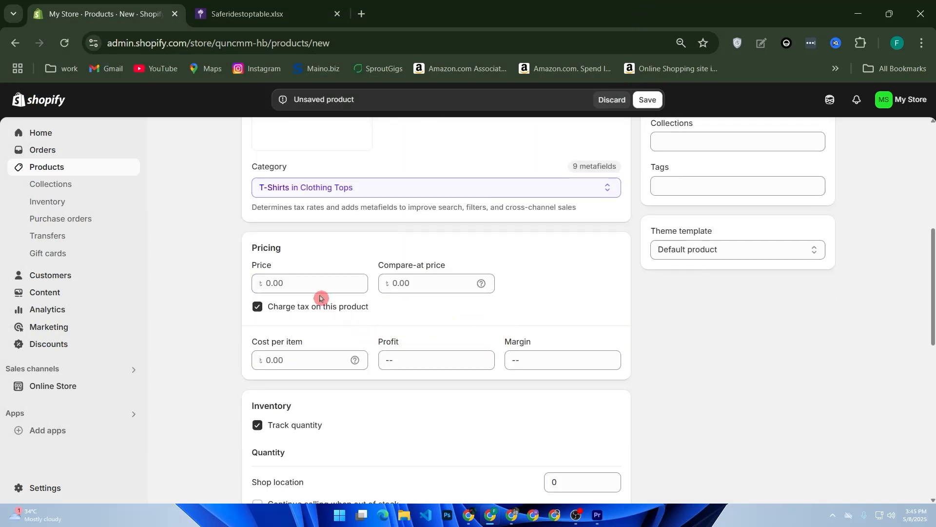
click(308, 282)
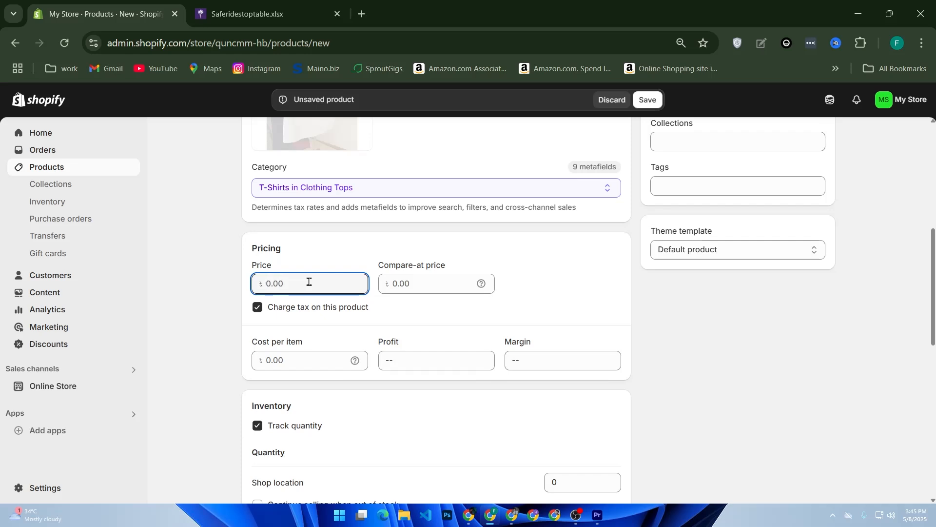
text(500)
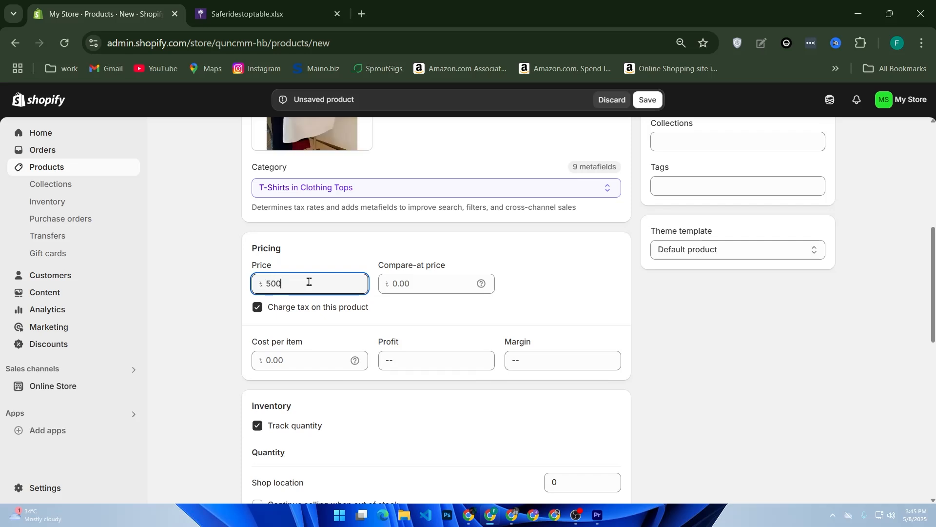
click(419, 277)
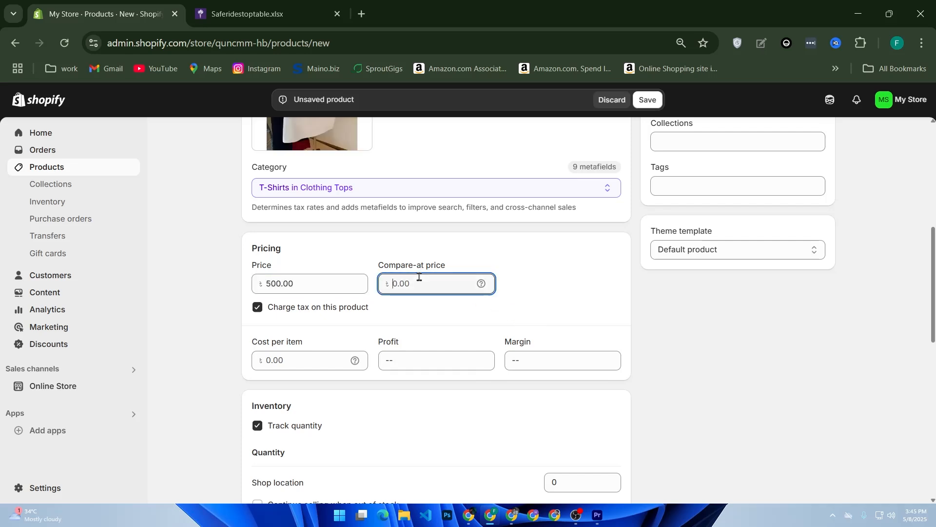
text(650)
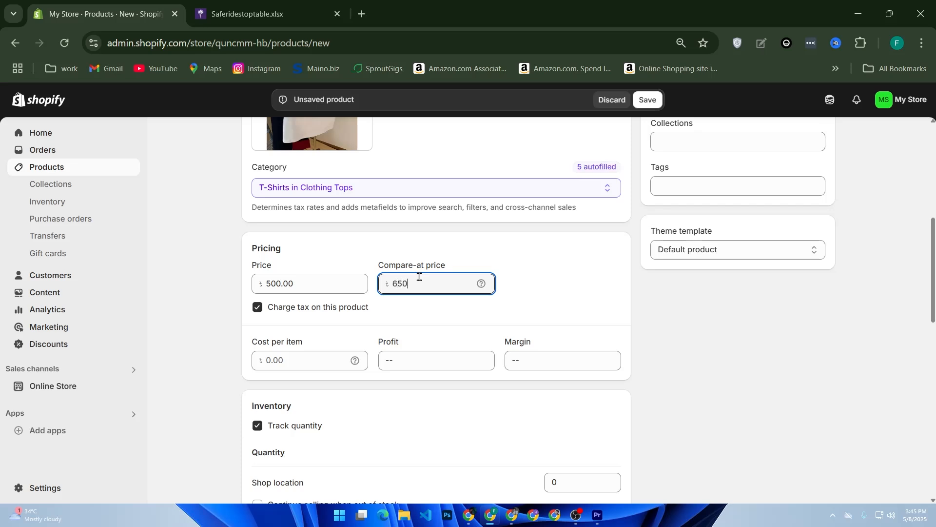
click(341, 329)
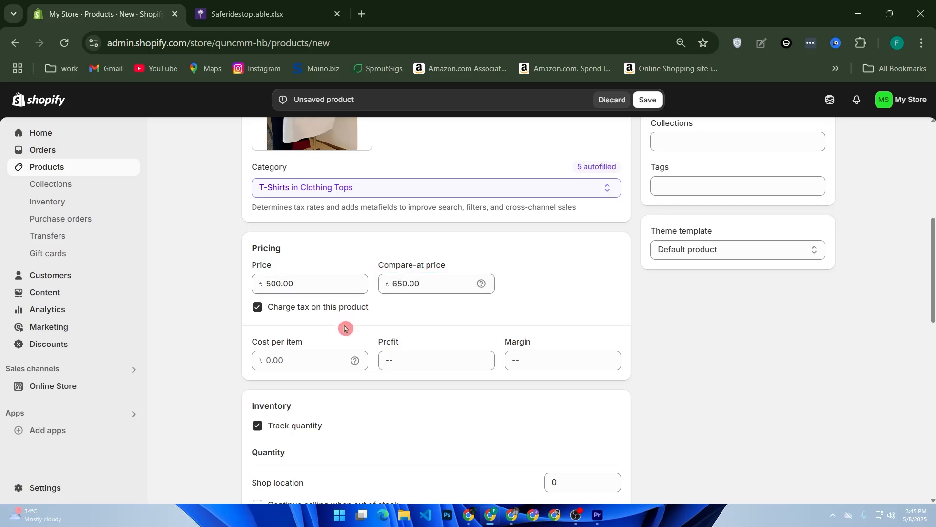
- Examine the cost per item, profit and margin fields in the product's pricing section
scroll(346, 326, down, 2)
click(278, 247)
click(410, 251)
click(536, 252)
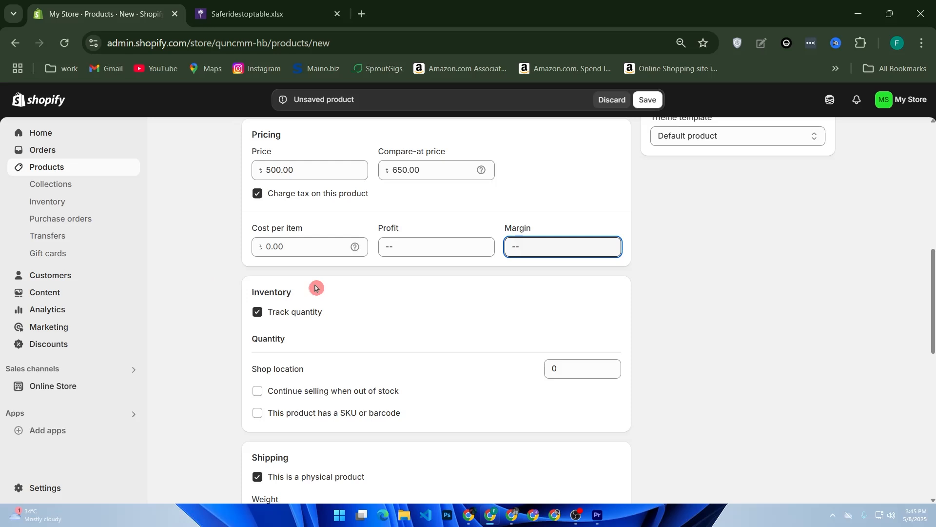
- Review the inventory and shipping settings, expanding the customs information to inspect the country of origin and HS code fields
scroll(320, 293, down, 2)
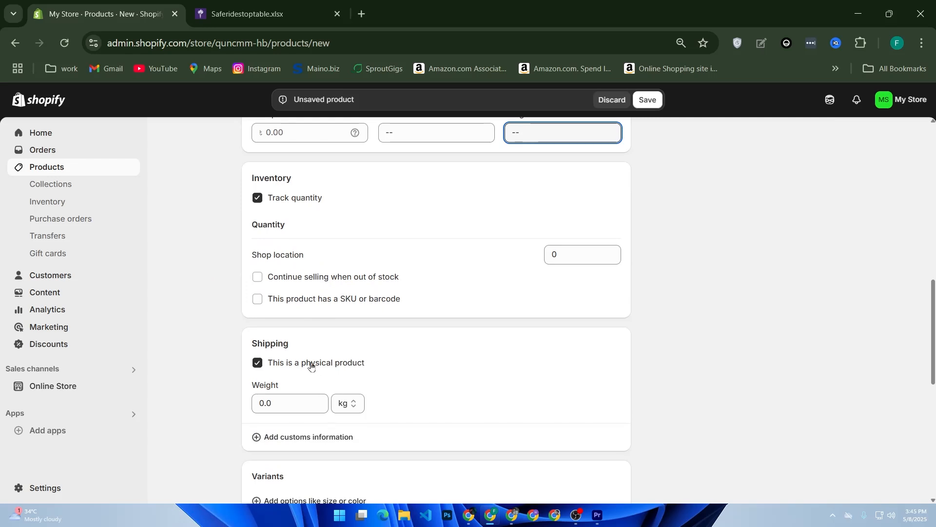
drag(271, 404, 246, 404)
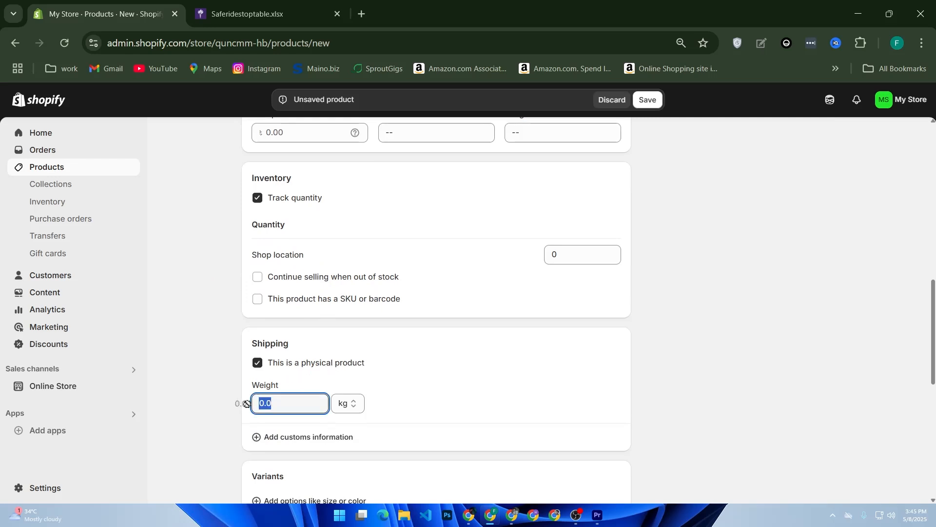
click(265, 437)
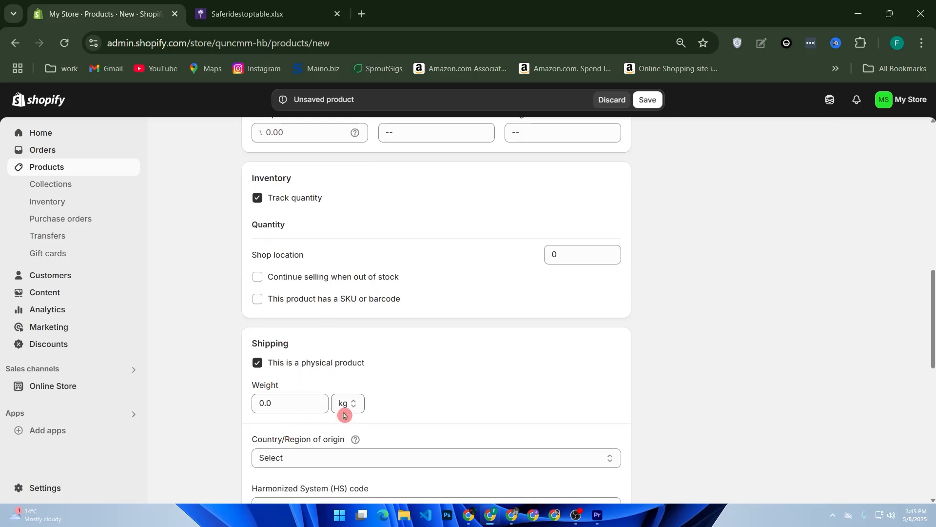
scroll(348, 329, down, 4)
click(299, 232)
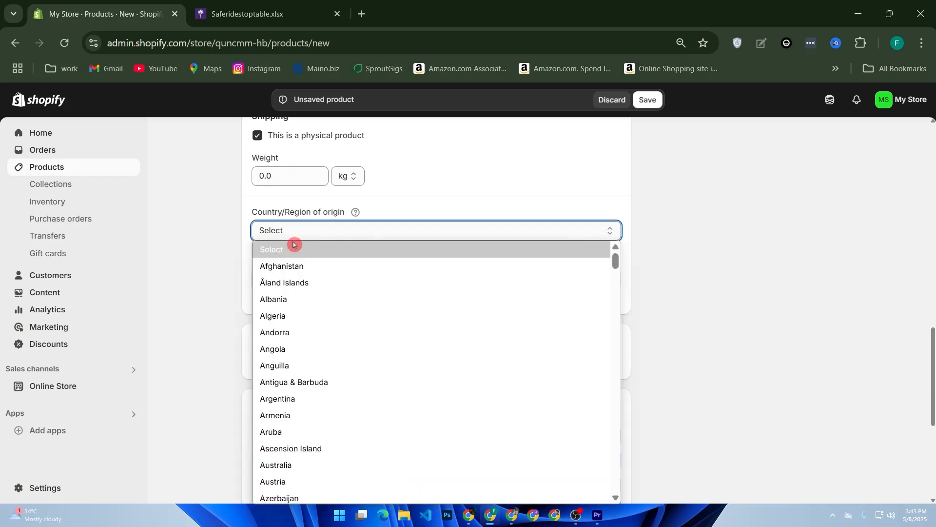
click(307, 249)
click(293, 281)
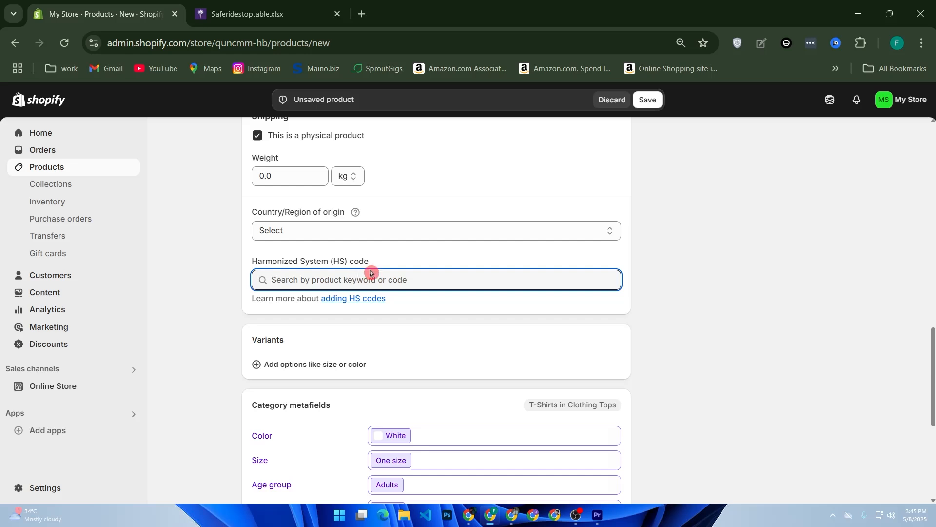
- Examine the variant options and the T-shirt category metafields without adding a variant
scroll(342, 305, down, 2)
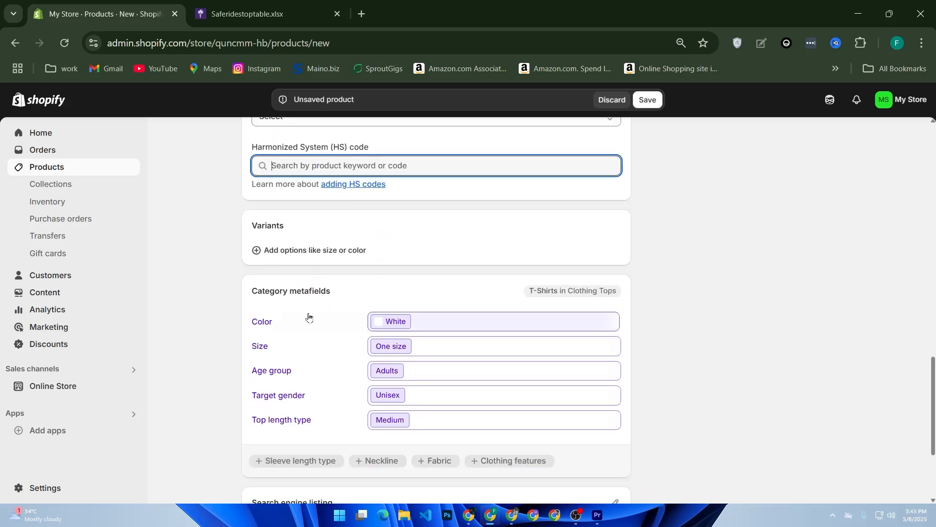
scroll(312, 320, down, 2)
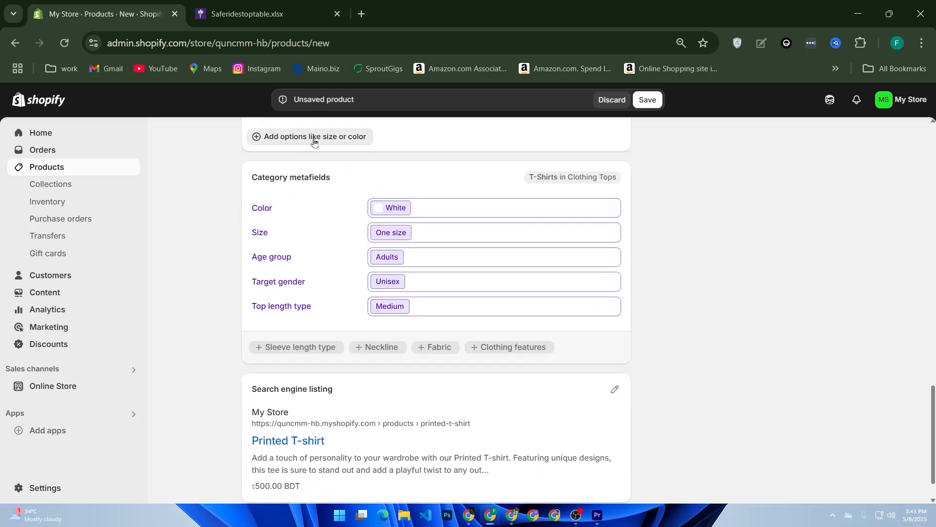
click(309, 138)
click(425, 174)
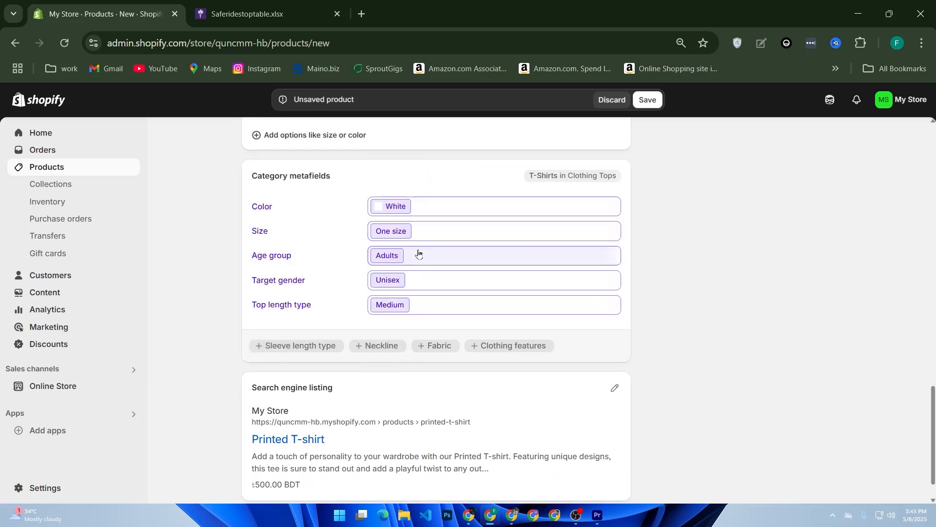
- Save the new Printed T-shirt product
scroll(418, 253, down, 1)
click(807, 492)
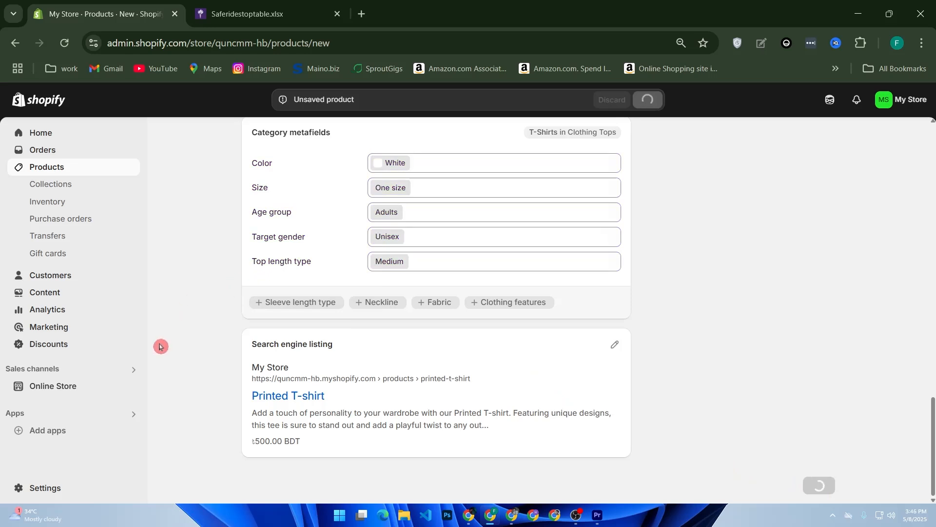
- Open the online store's Dawn theme for customization and select the home page's image banner section to show its settings
click(97, 385)
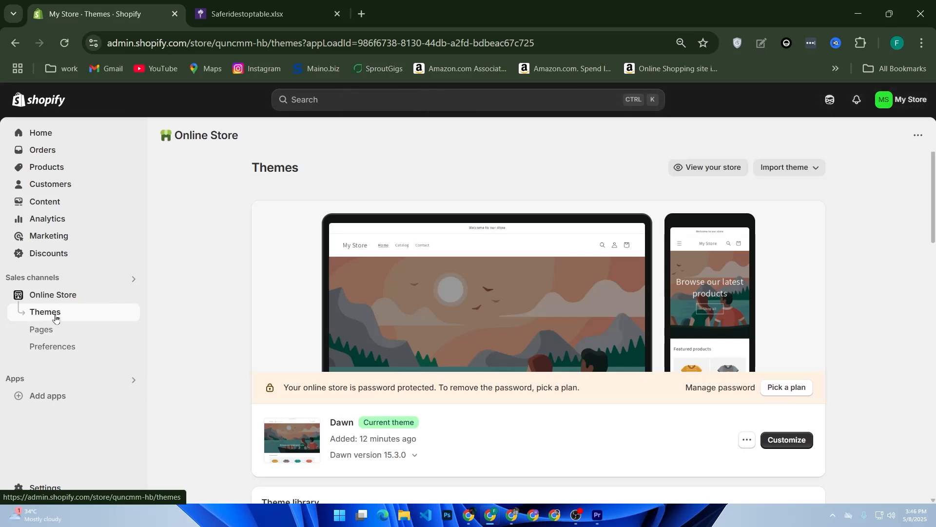
click(263, 318)
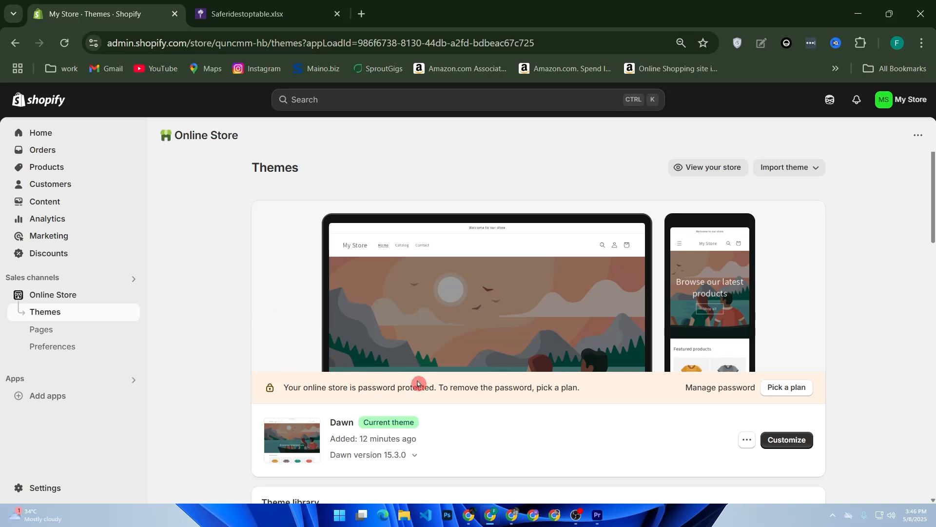
click(801, 448)
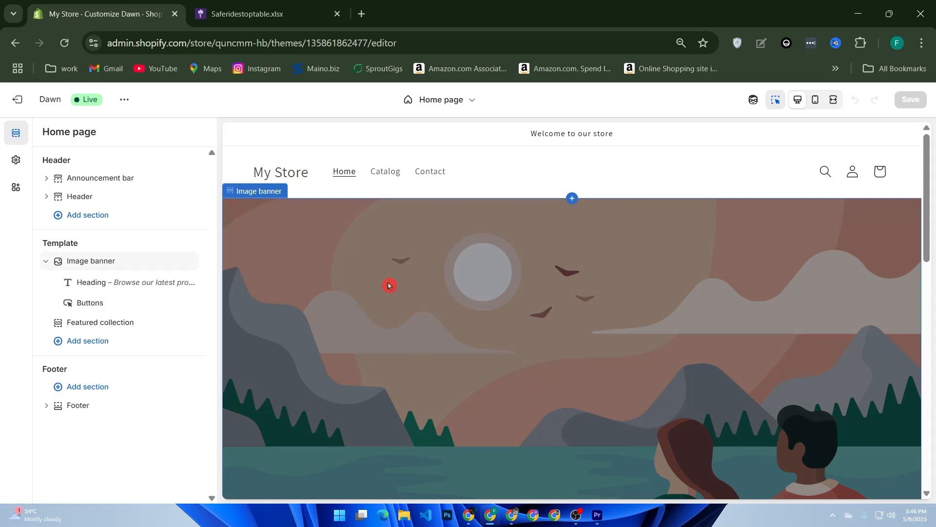
click(273, 244)
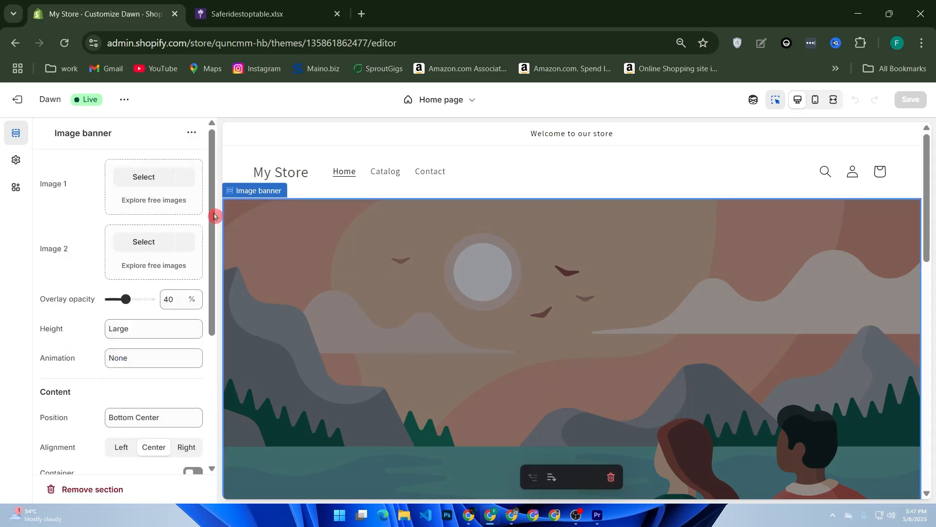
- Upload a screenshot from the Screenshots folder as Image 1 of the image banner and check it in the home page preview
click(143, 179)
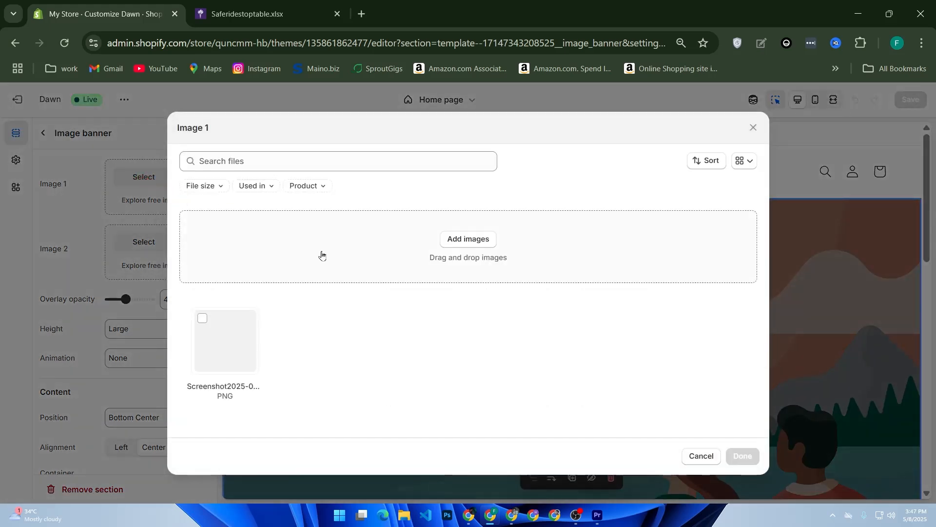
click(449, 239)
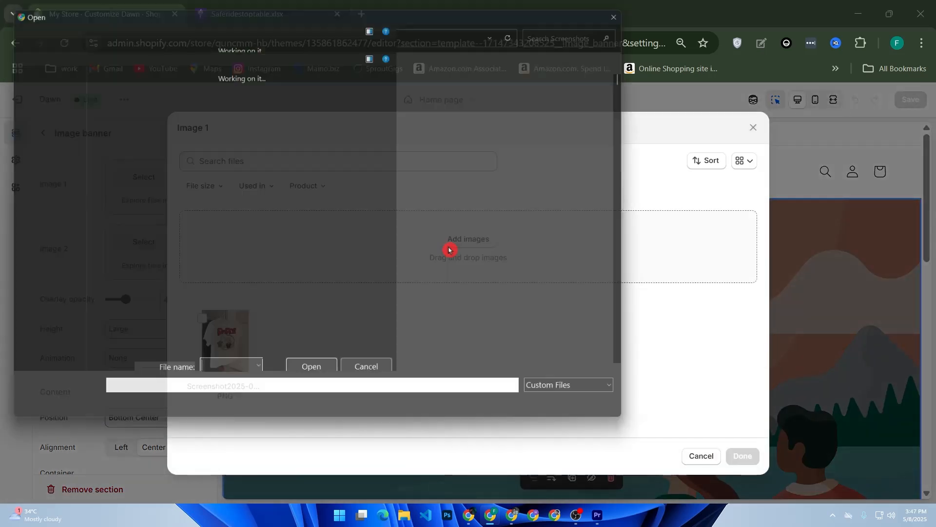
scroll(273, 234, down, 12)
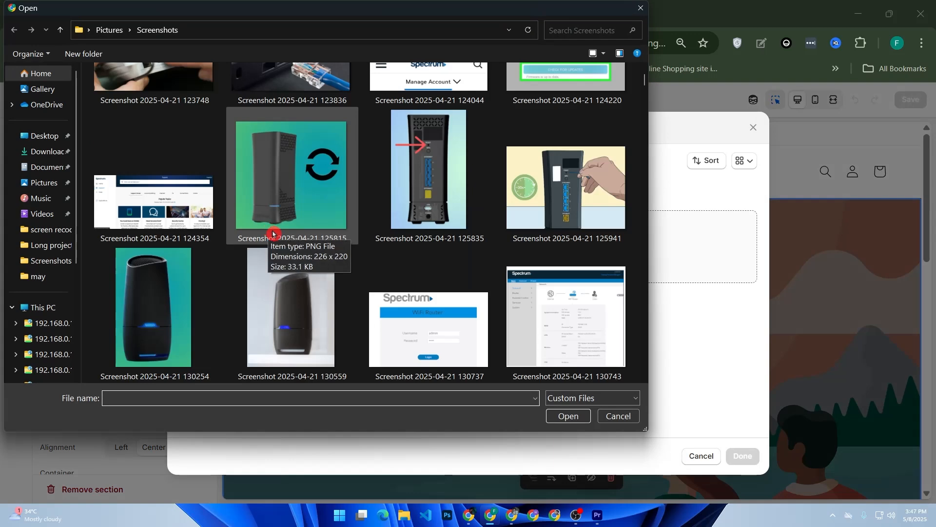
double_click(211, 193)
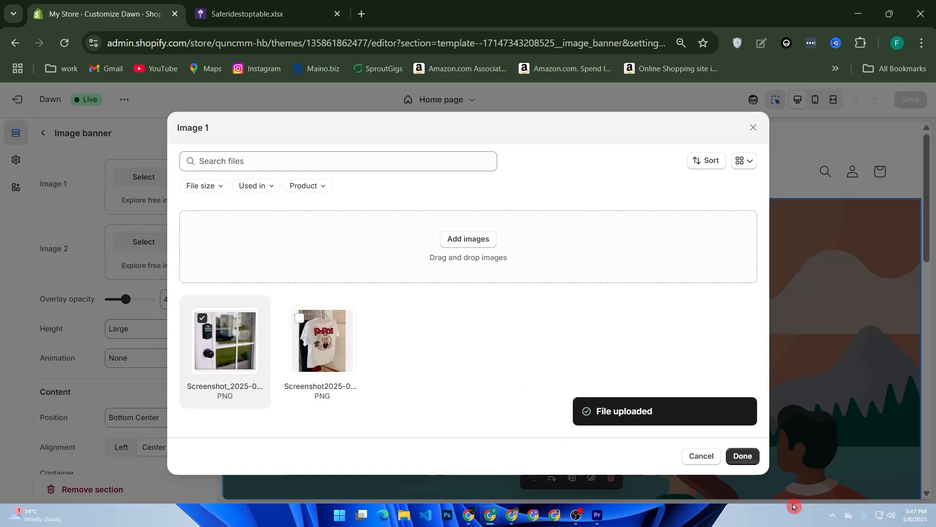
click(750, 459)
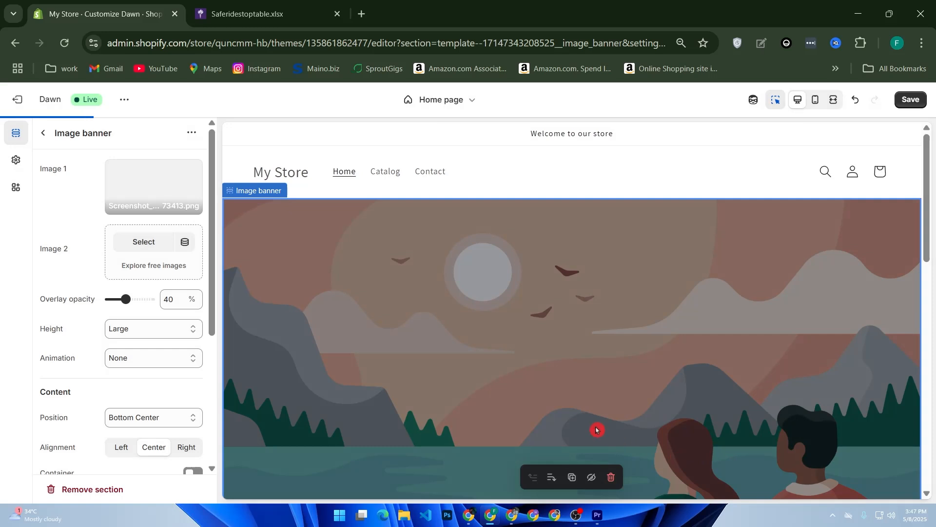
scroll(755, 388, down, 2)
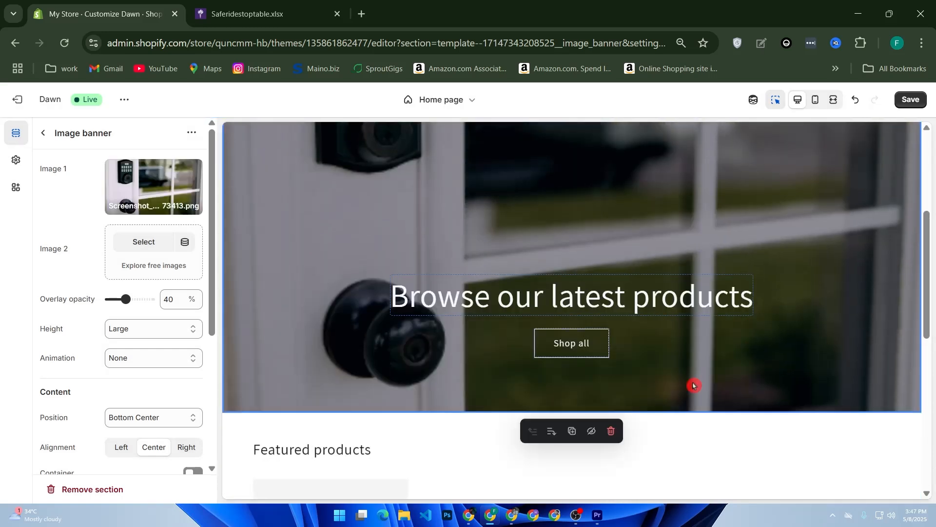
scroll(694, 386, up, 5)
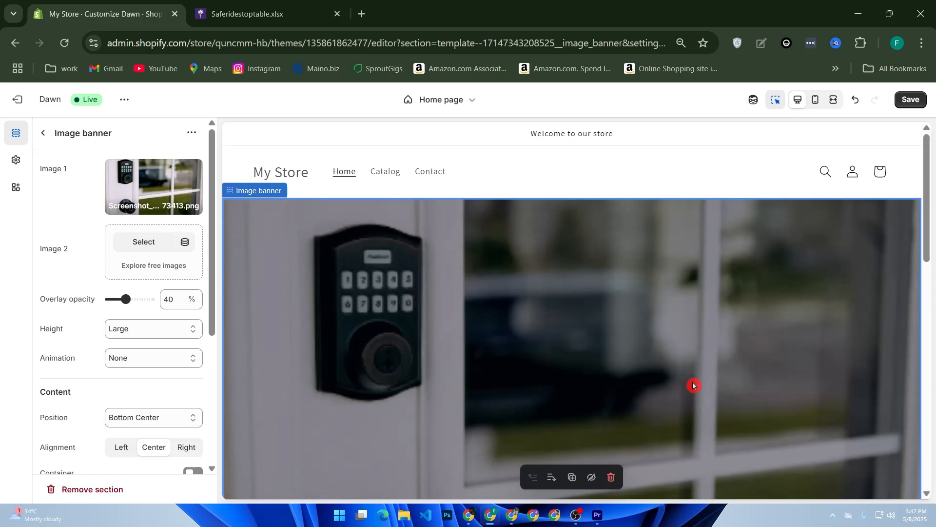
- Replace the banner heading "Browse our latest products" with the Label of the Size metaobject's One size entry
scroll(510, 384, down, 4)
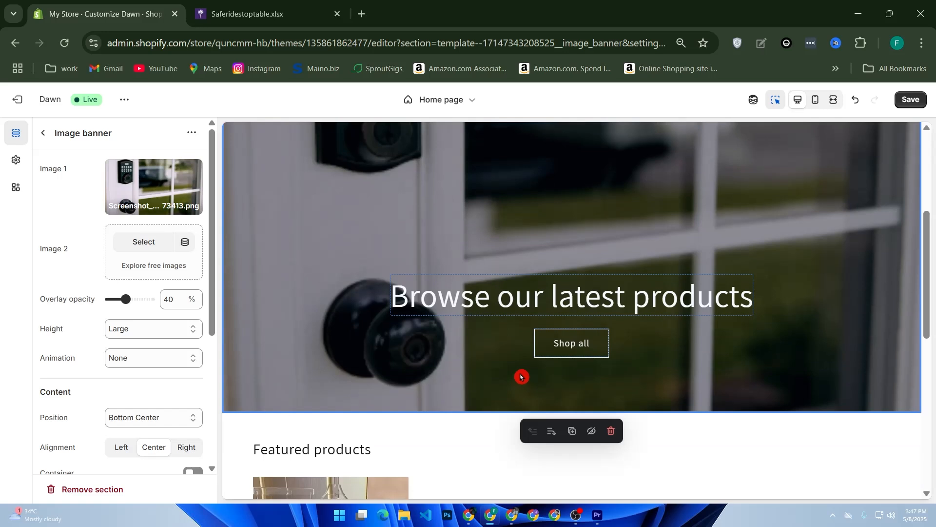
click(441, 284)
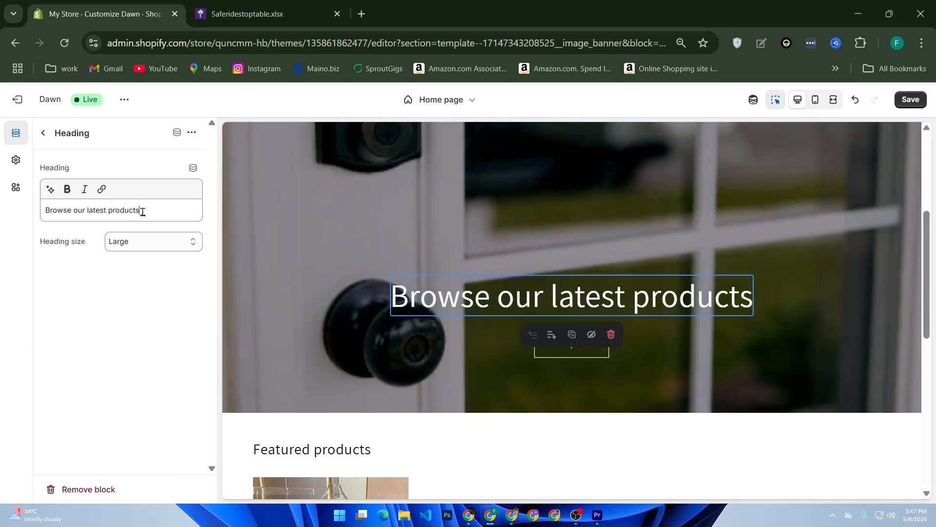
drag(145, 213, 35, 205)
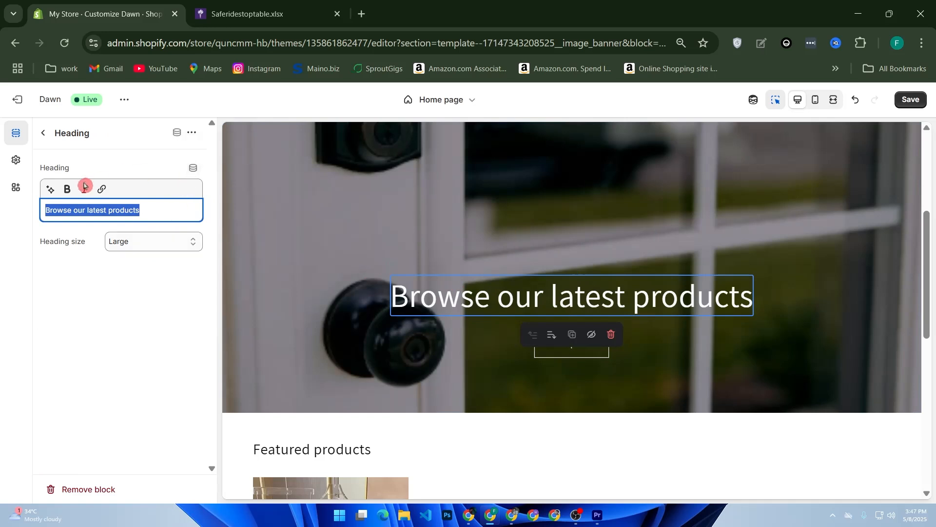
click(192, 168)
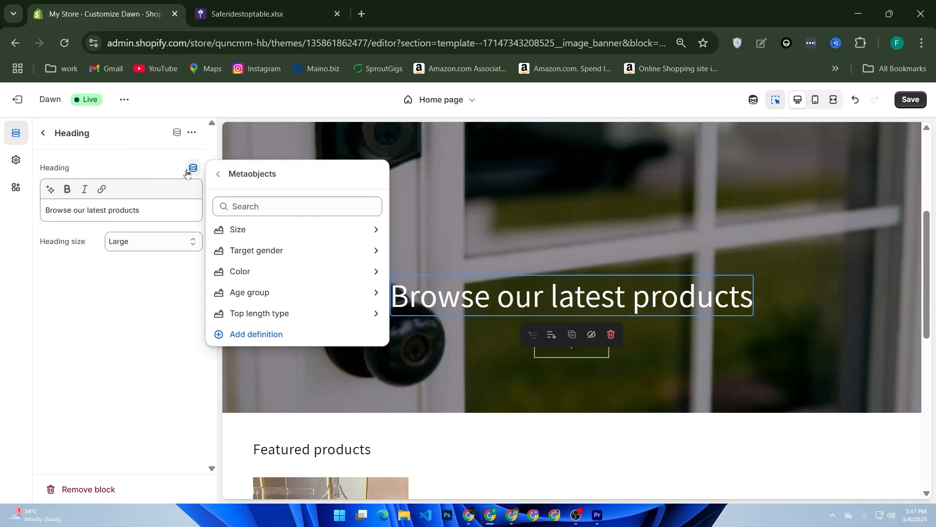
click(361, 233)
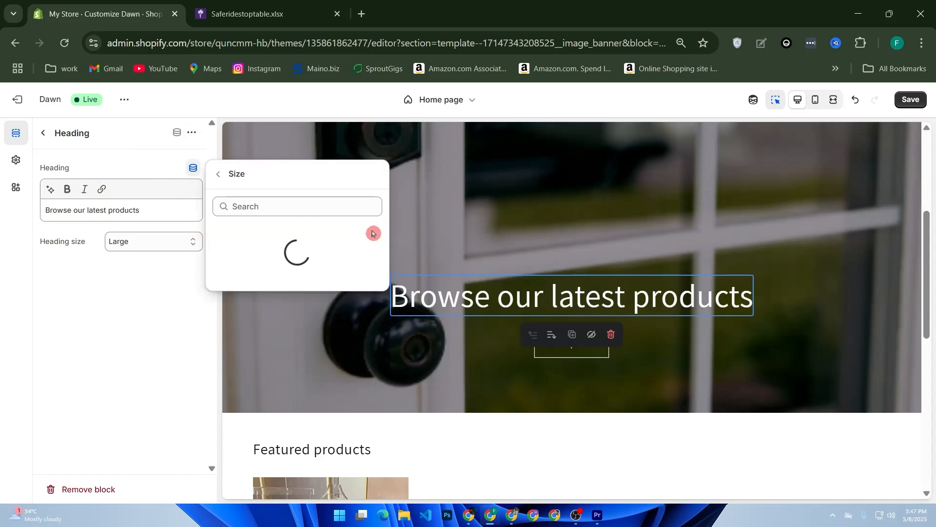
click(299, 238)
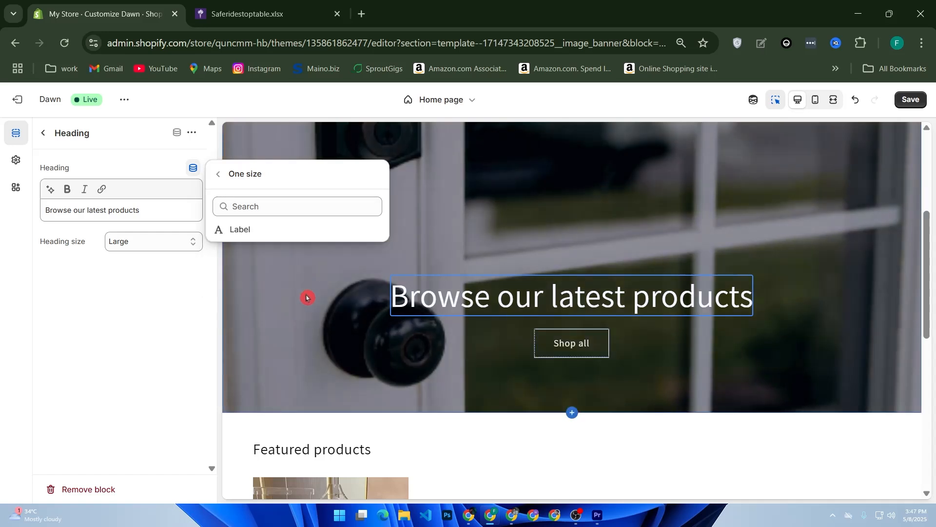
click(299, 229)
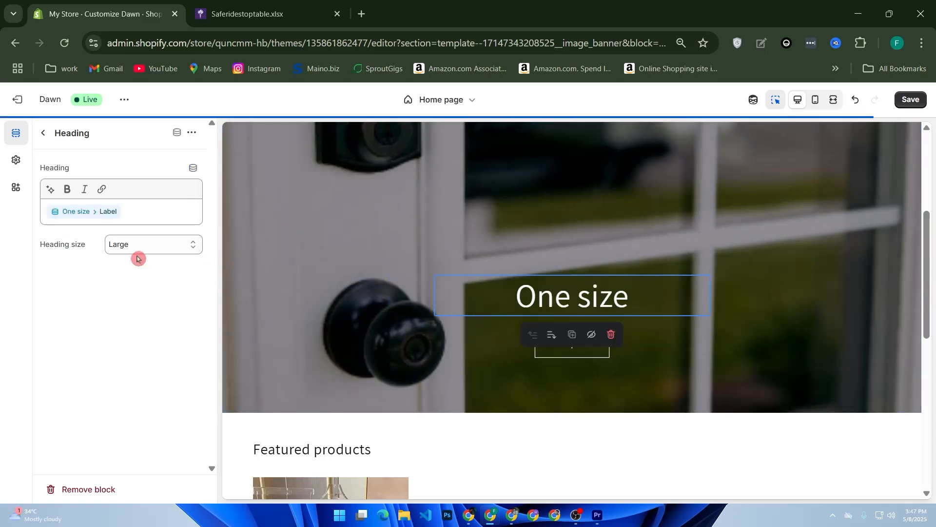
click(454, 360)
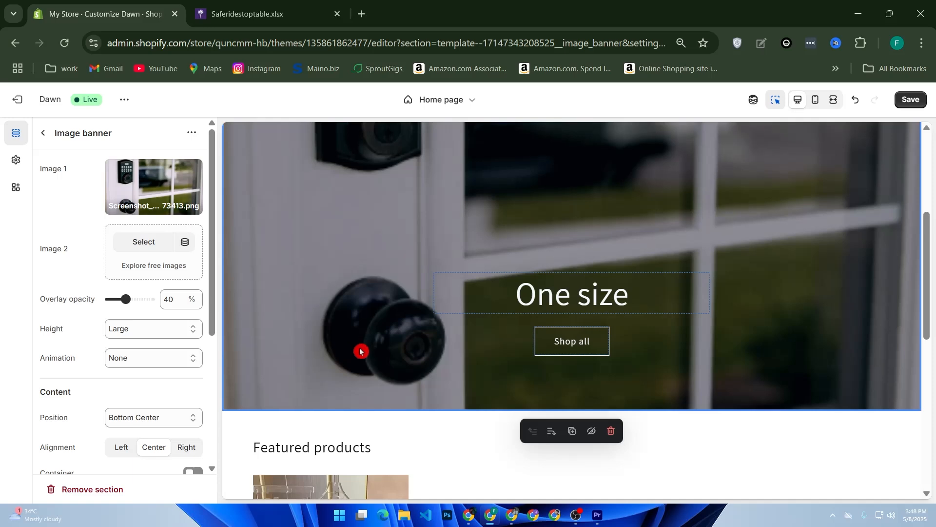
- Preview the Printed T-shirt product page from the Featured products section and save the theme changes
scroll(355, 350, down, 7)
scroll(372, 363, up, 1)
scroll(390, 363, up, 1)
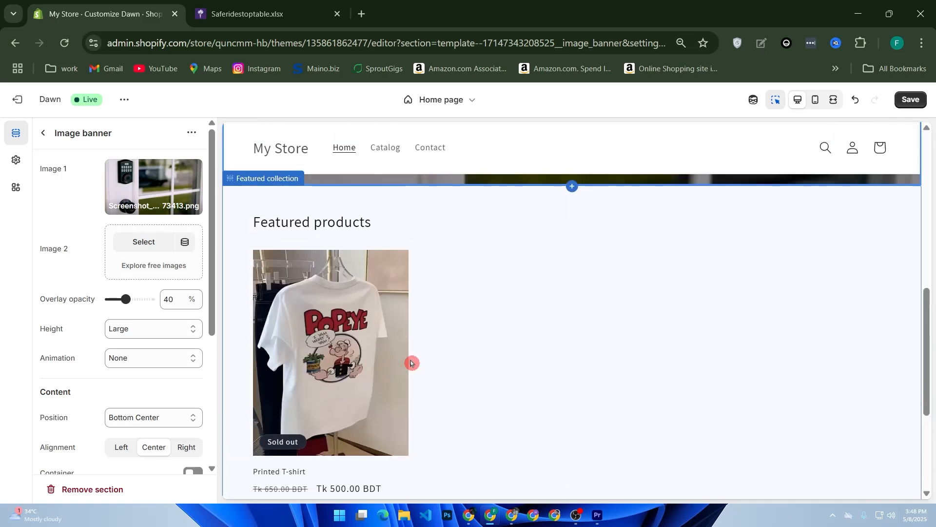
click(358, 346)
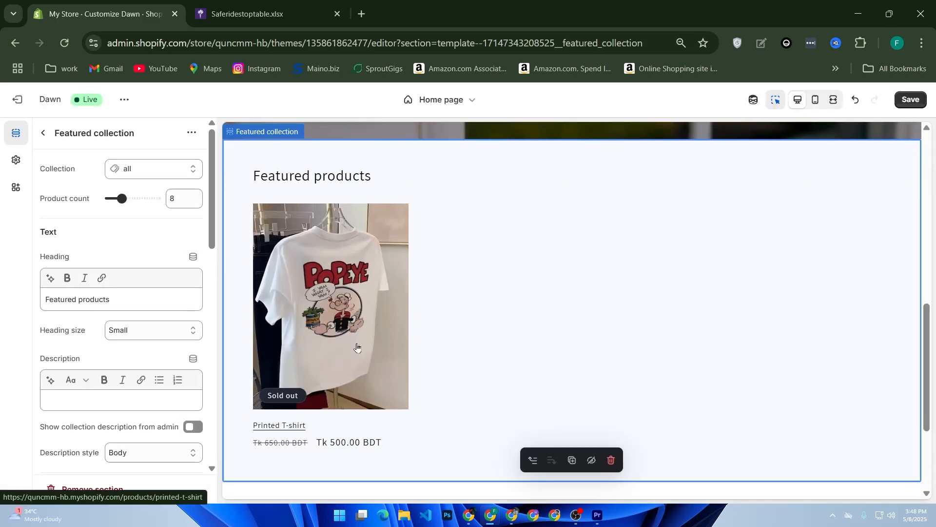
click(357, 347)
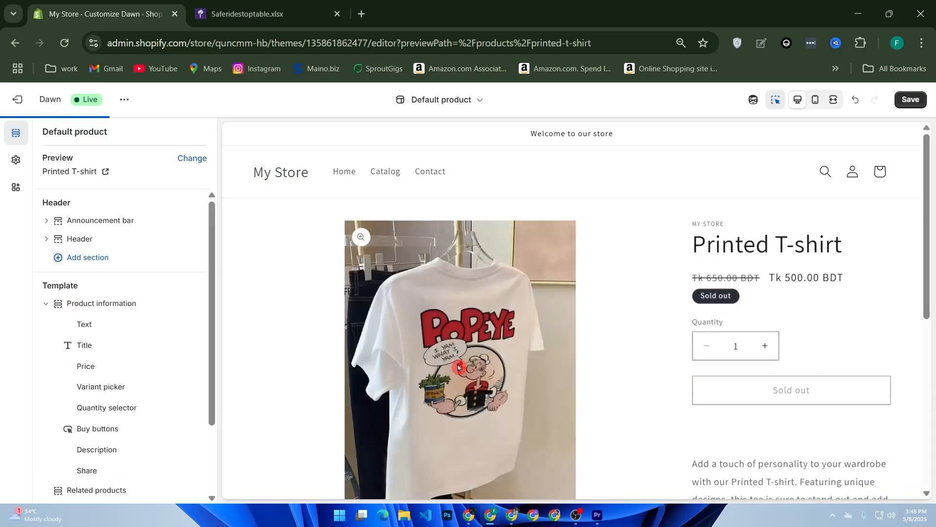
scroll(608, 395, down, 5)
scroll(610, 412, up, 5)
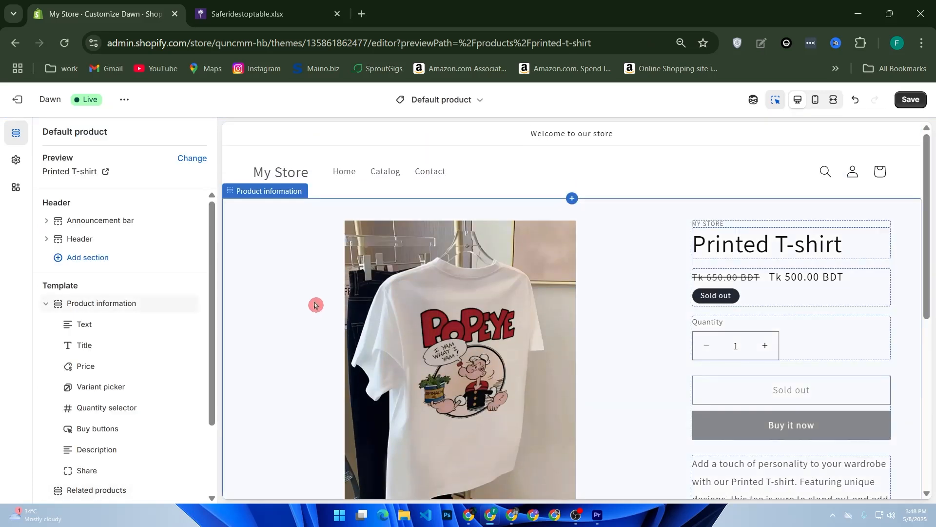
click(905, 106)
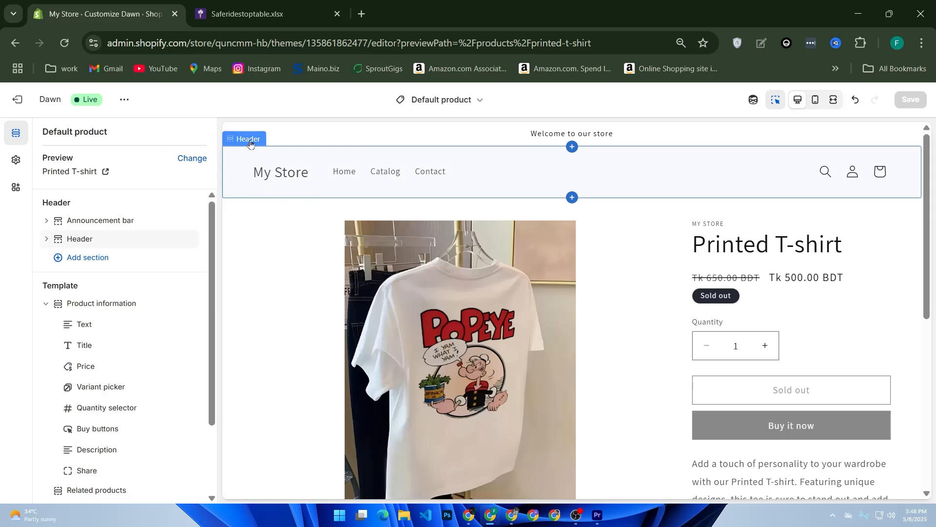
- Inspect the header settings and the theme's logo image options without choosing a logo
click(250, 143)
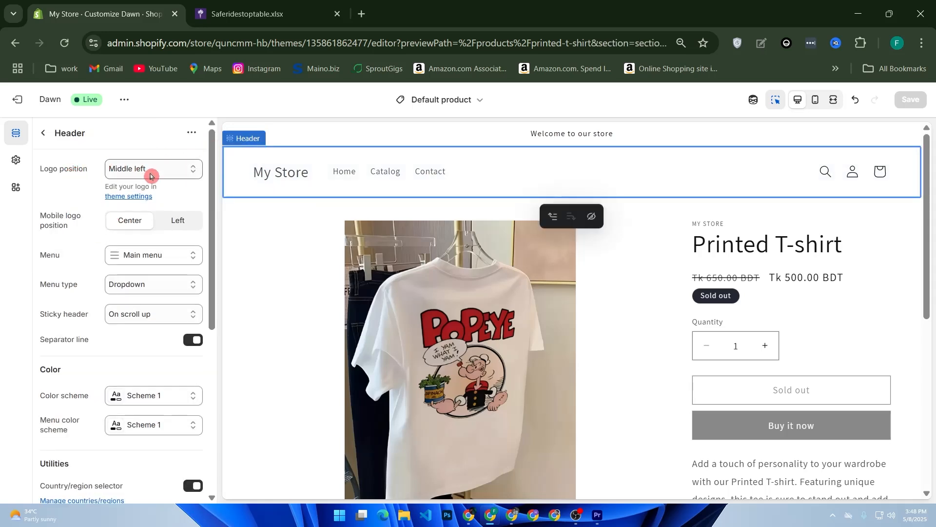
click(132, 197)
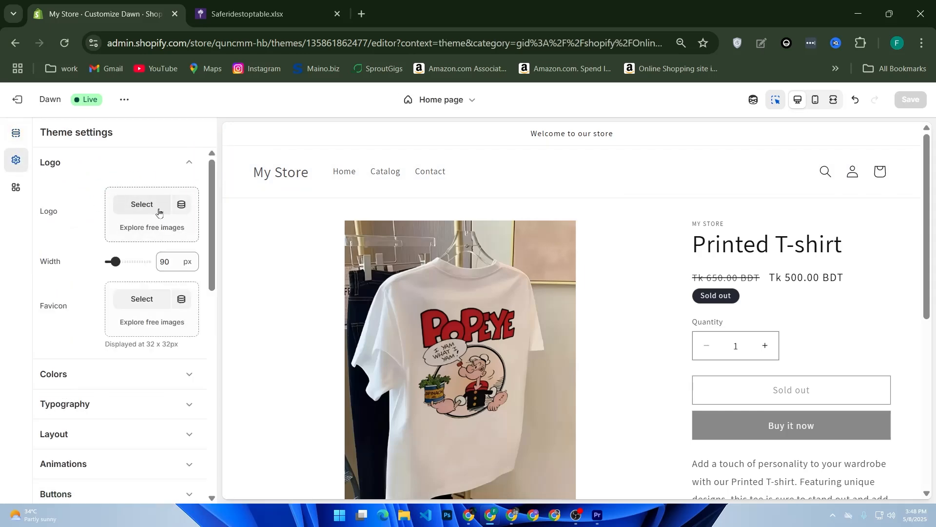
click(155, 210)
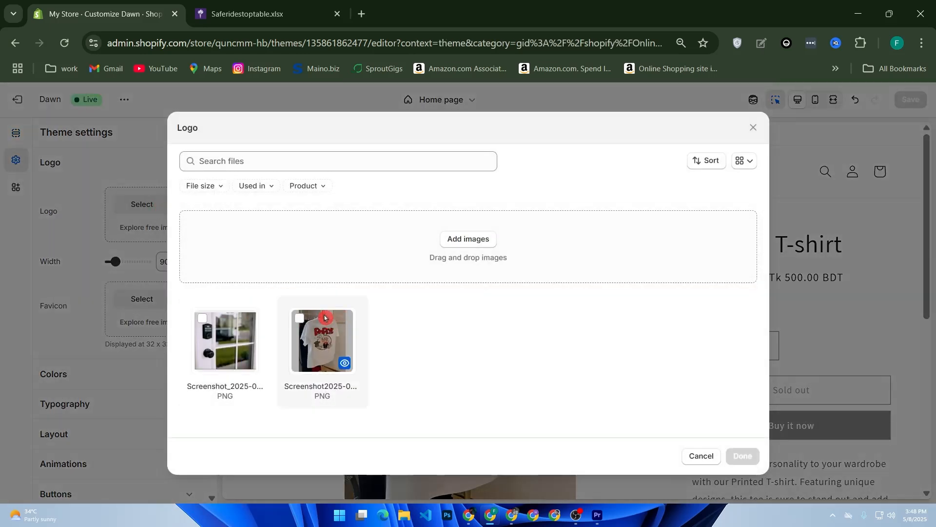
click(734, 461)
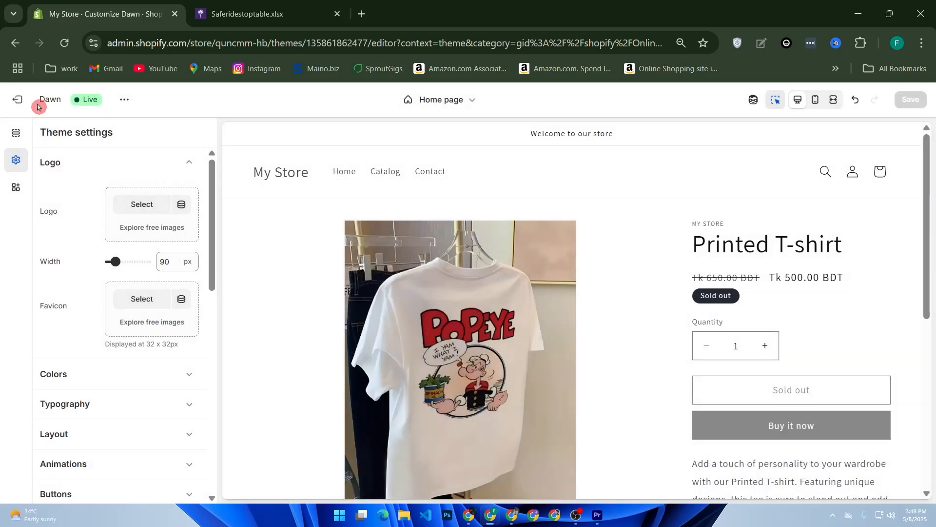
- Exit the theme editor and choose product_template (2).csv from Downloads for a product import by CSV
click(18, 100)
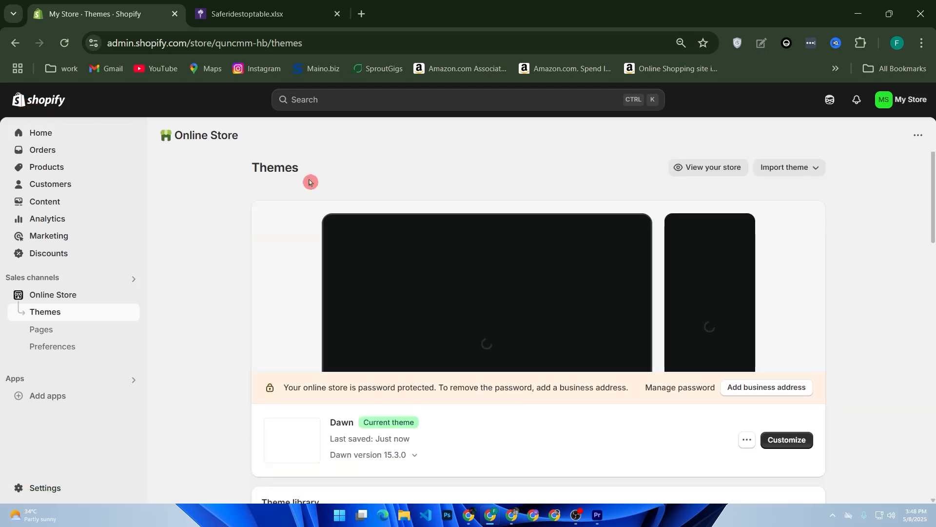
click(71, 169)
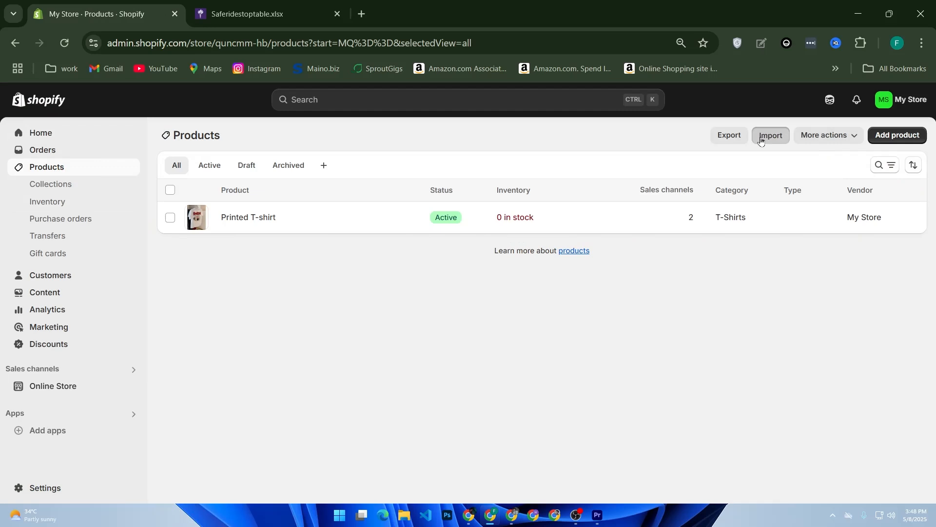
click(771, 135)
click(464, 292)
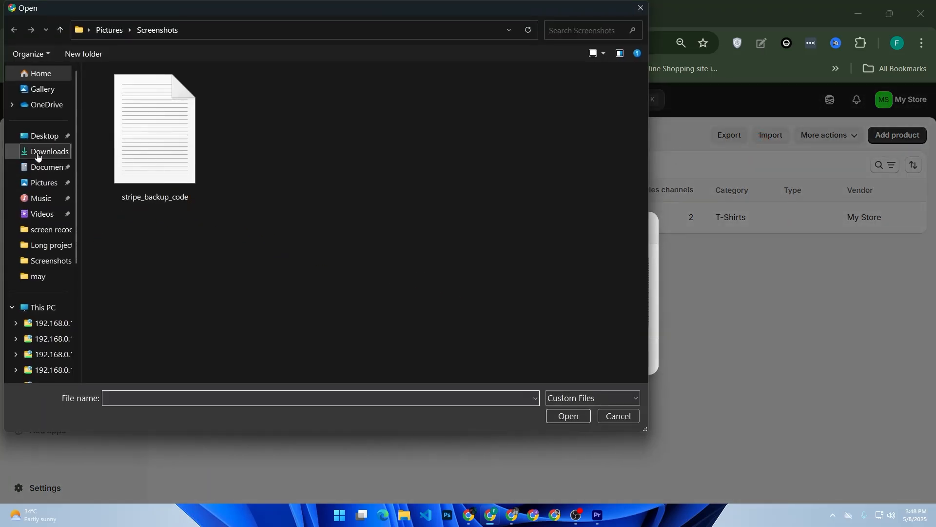
click(37, 152)
double_click(168, 155)
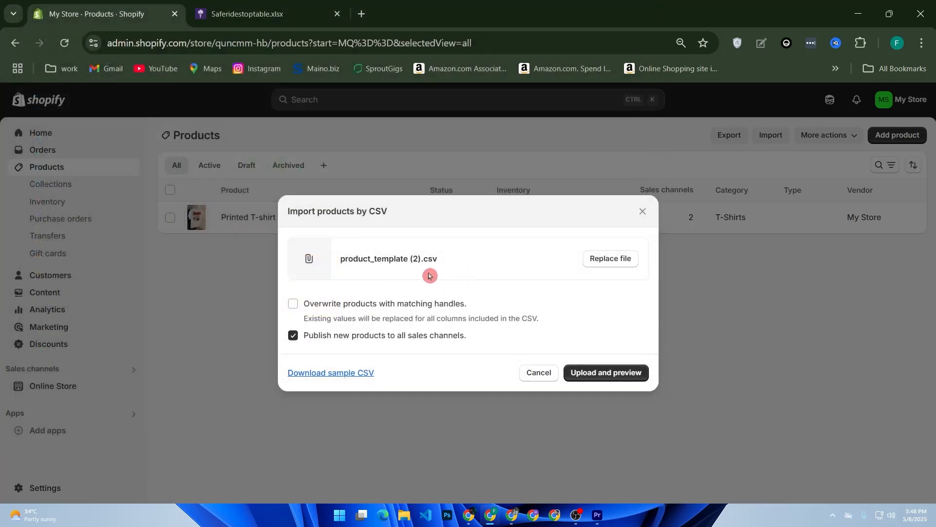
- Upload the CSV file for preview, start importing its products and close the import dialog
click(630, 373)
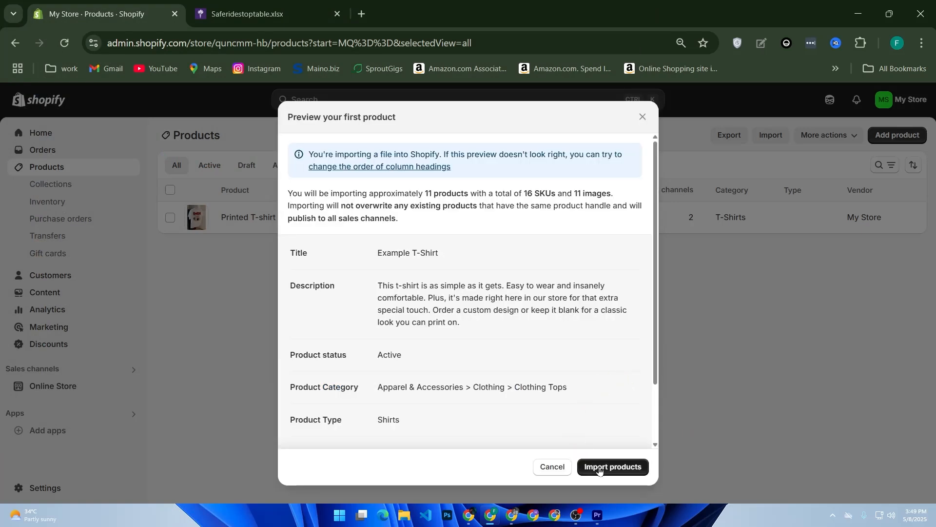
click(601, 468)
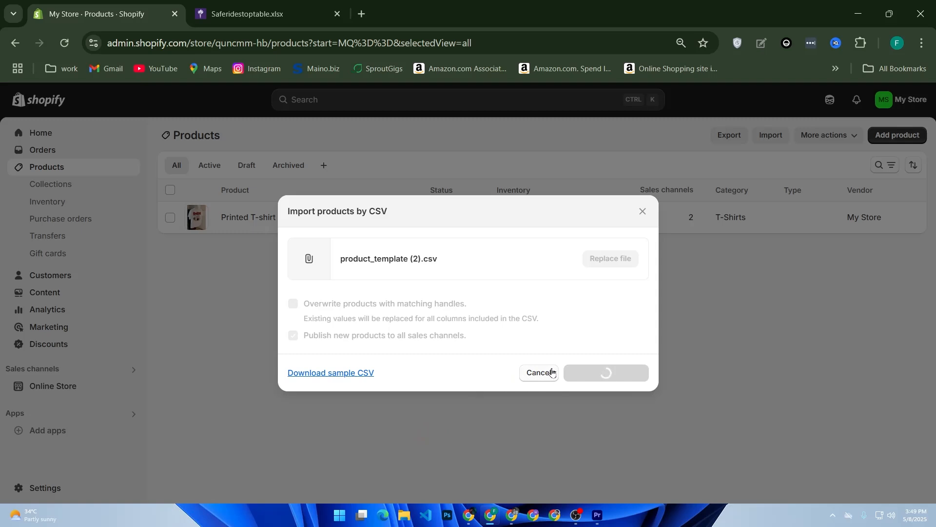
click(641, 213)
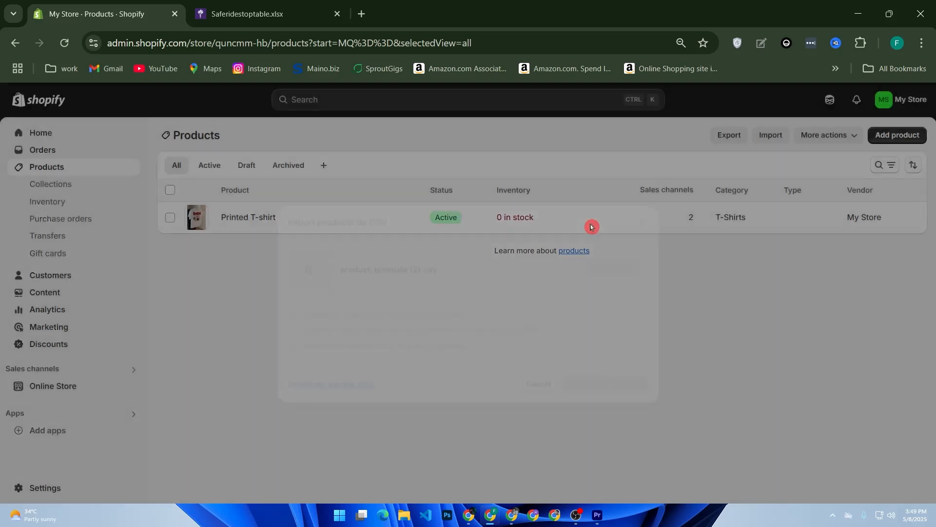
- Open the store's payment settings and review the payment providers, supported methods and capture options
click(57, 488)
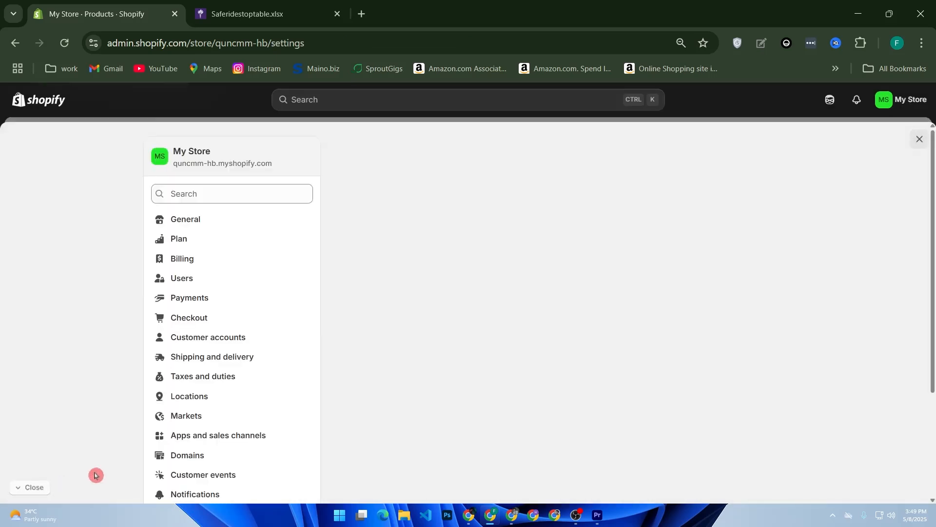
click(187, 298)
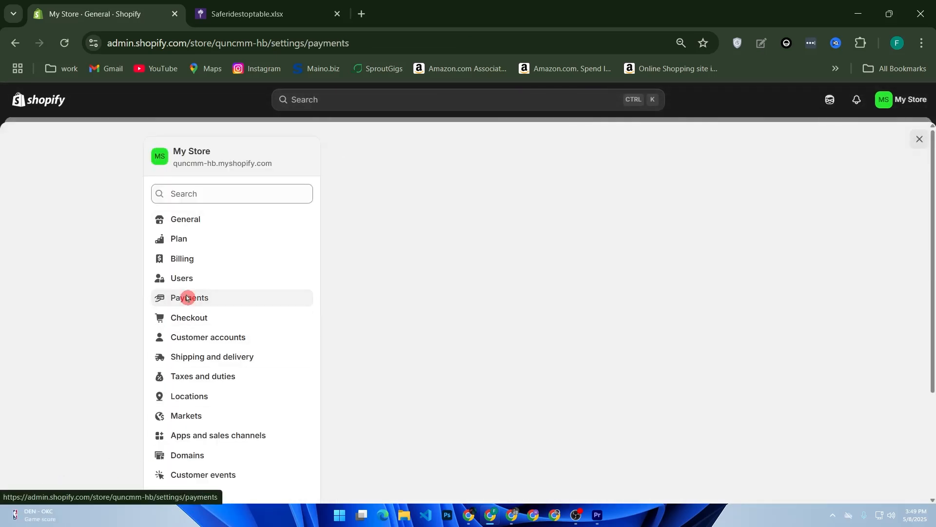
scroll(468, 333, down, 1)
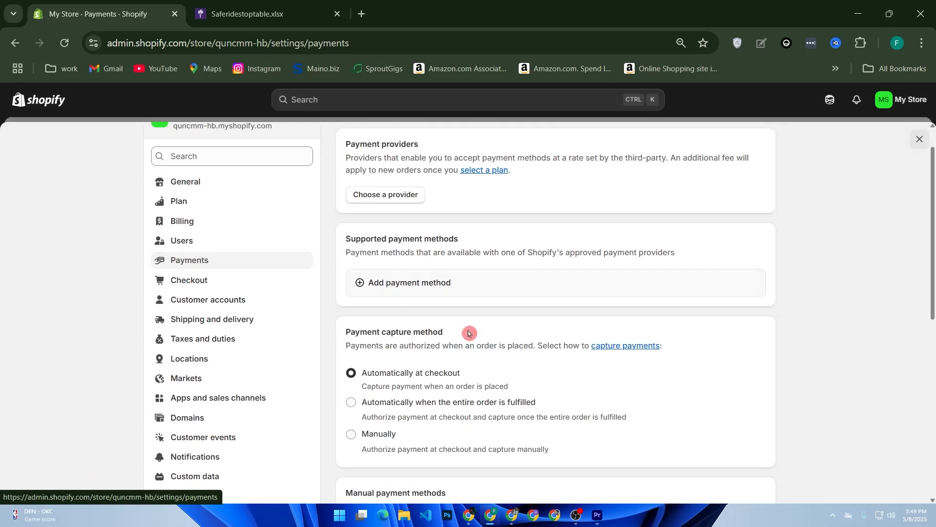
scroll(468, 333, down, 2)
scroll(381, 353, up, 3)
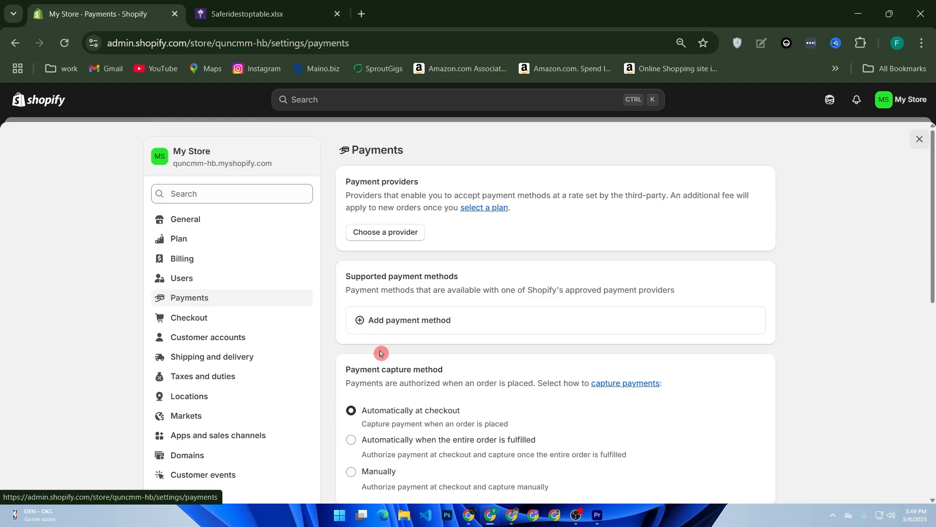
- Review the manual payment method options in the payment settings without adding one
scroll(379, 353, down, 5)
click(391, 347)
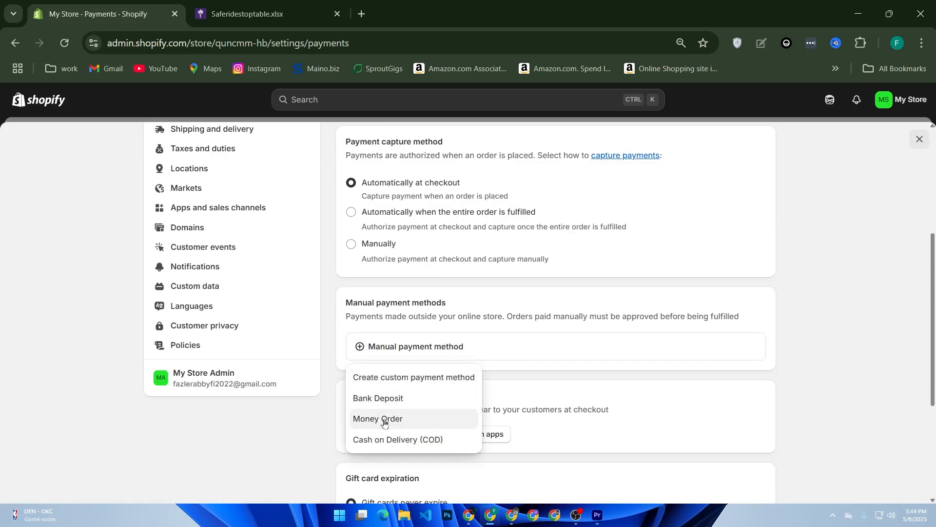
click(449, 457)
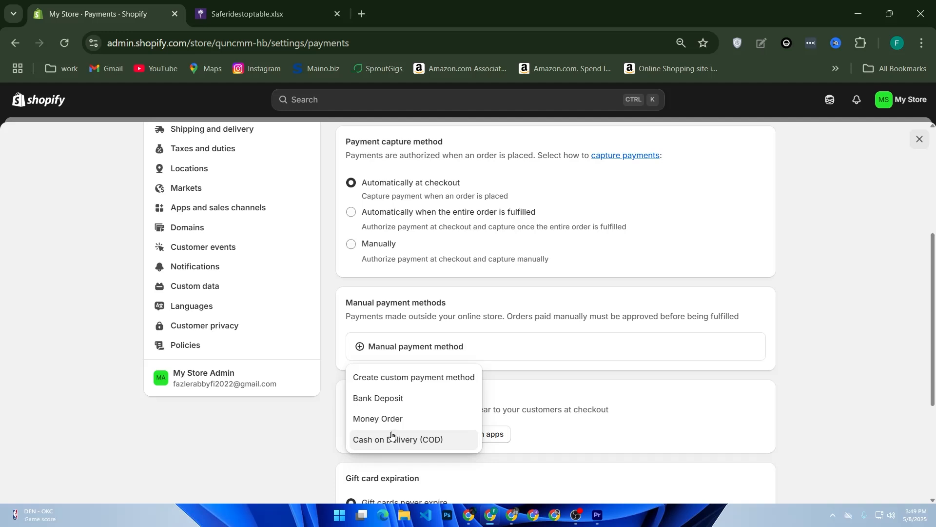
- Review the store's return rules and written policies, and open the domain settings
click(216, 354)
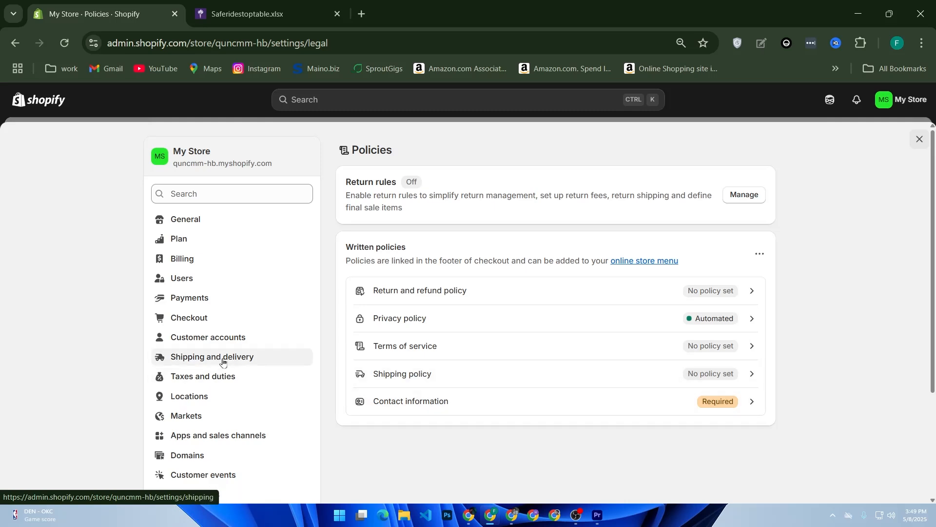
scroll(232, 407, down, 2)
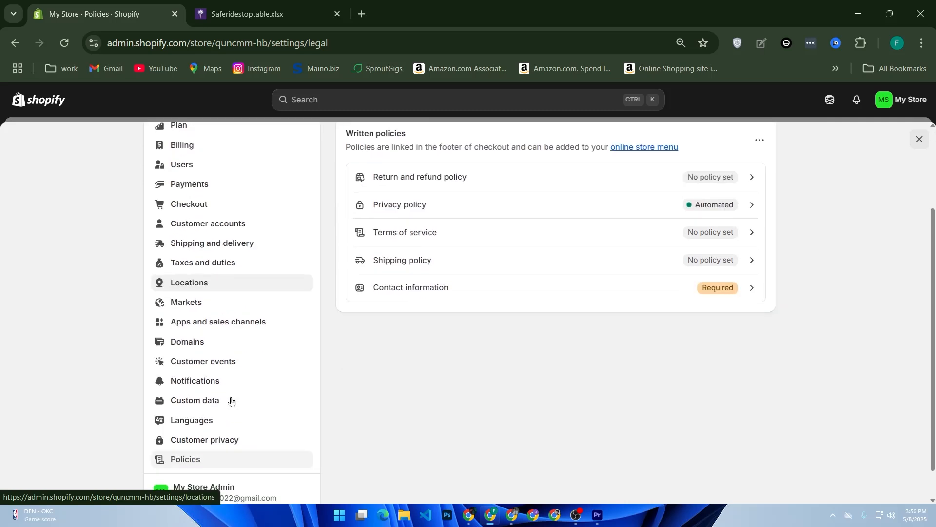
click(199, 343)
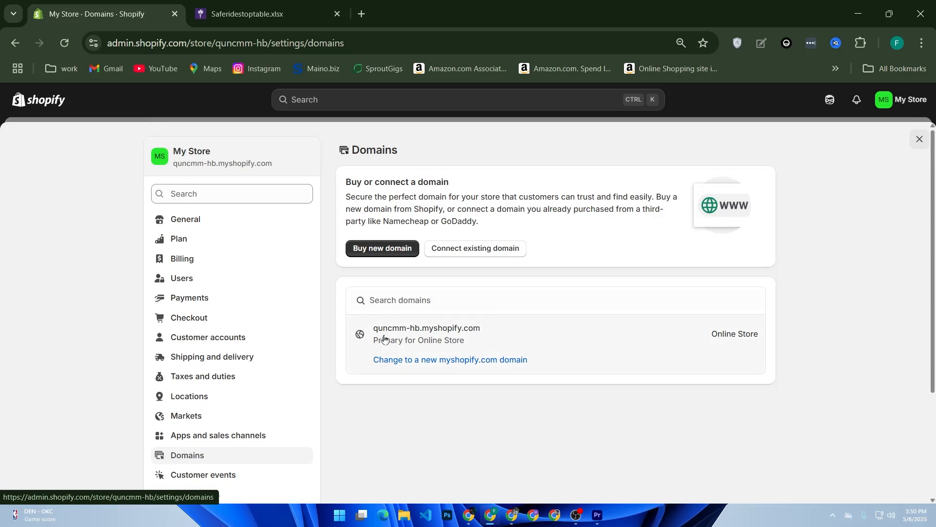
- Leave the settings, open the Online Store themes and view the storefront's home page down to its product list
click(27, 105)
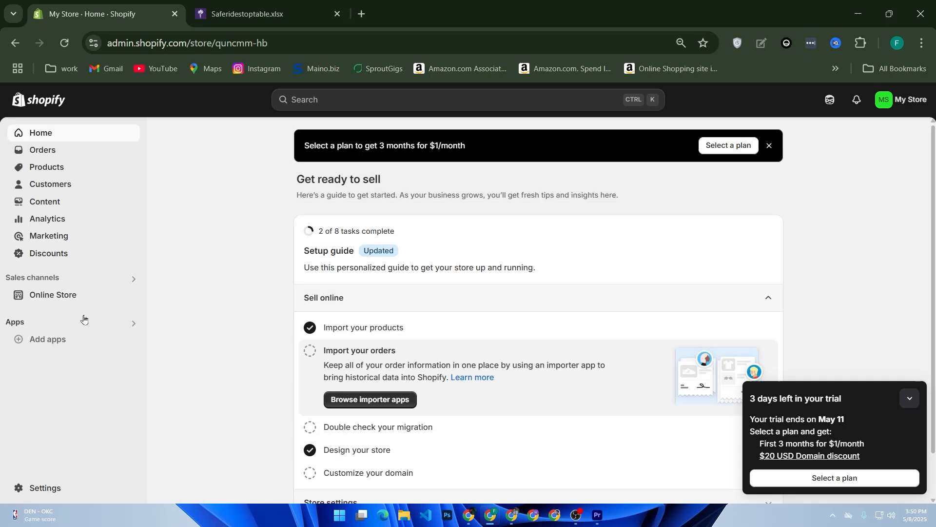
click(84, 301)
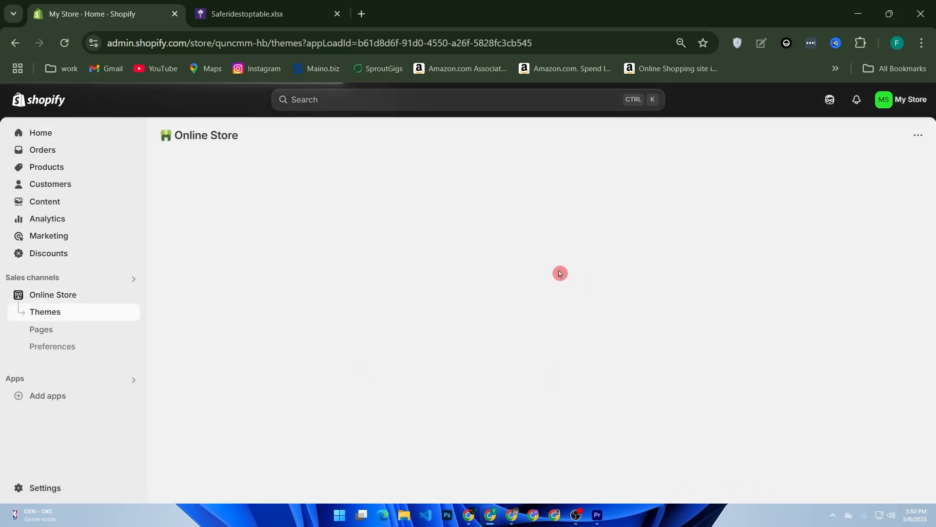
click(707, 168)
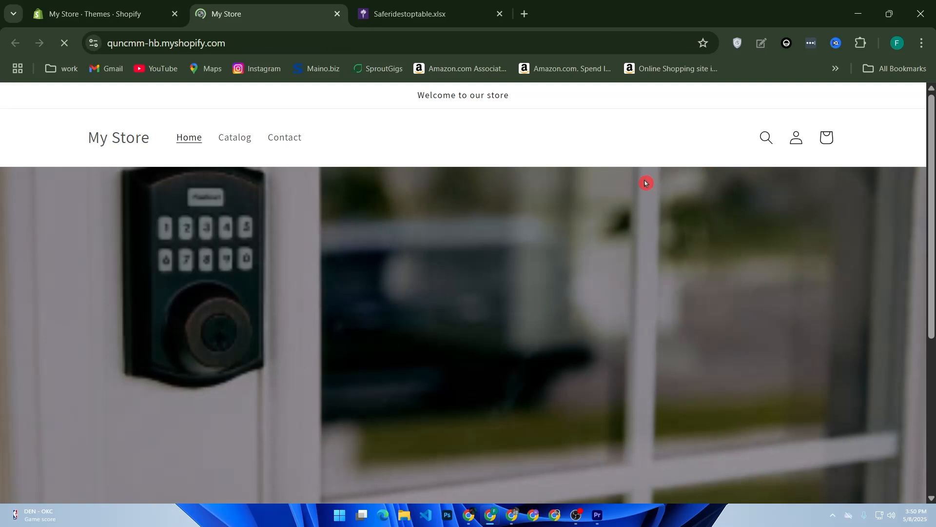
scroll(651, 179, down, 15)
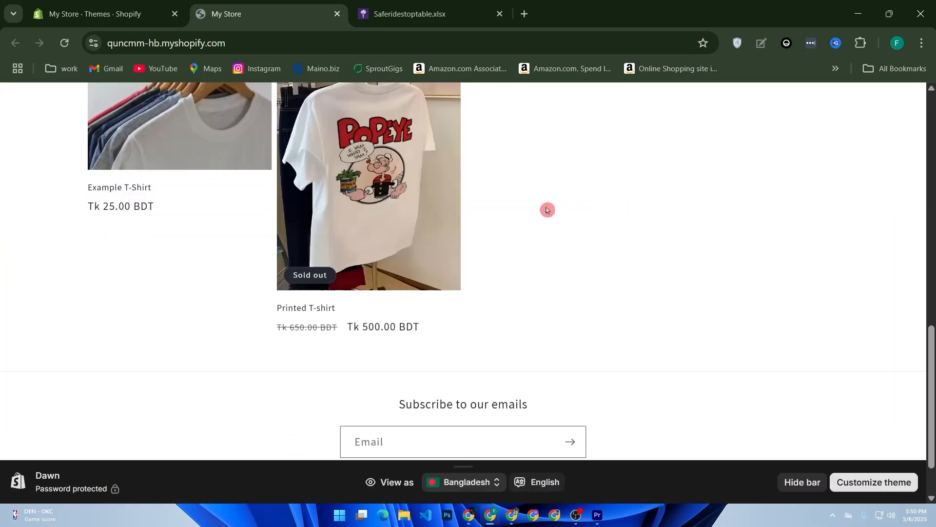
- Open the Example T-Shirt product from the storefront and examine its images, variant options, purchase controls and description
scroll(441, 210, up, 2)
click(179, 232)
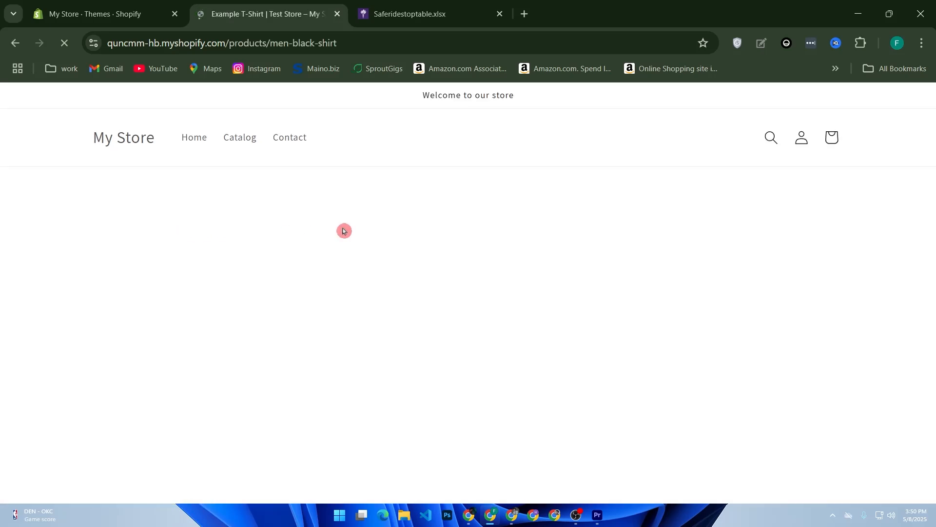
scroll(571, 258, down, 4)
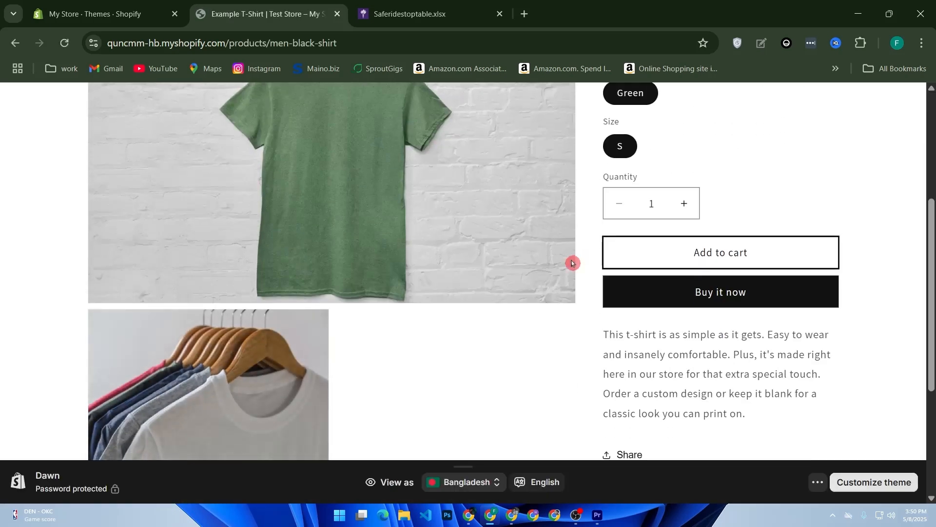
scroll(359, 259, down, 2)
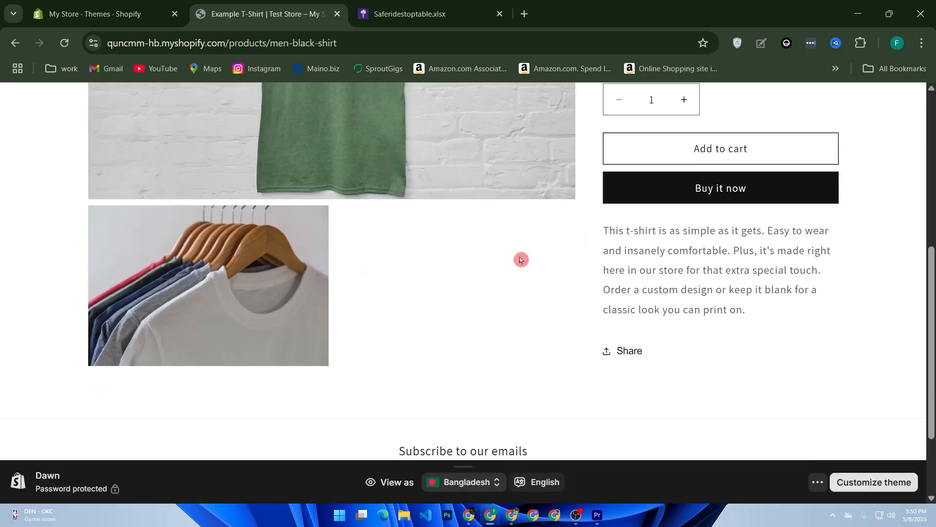
scroll(520, 260, up, 2)
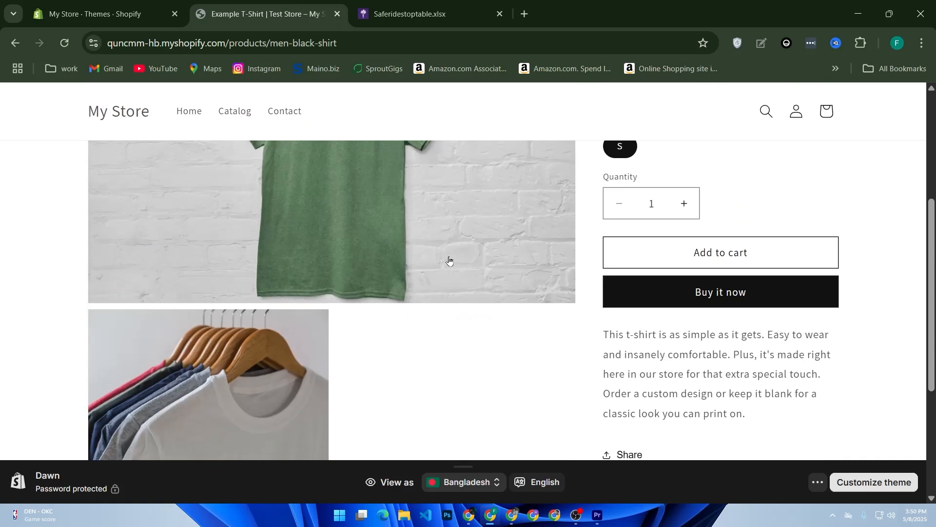